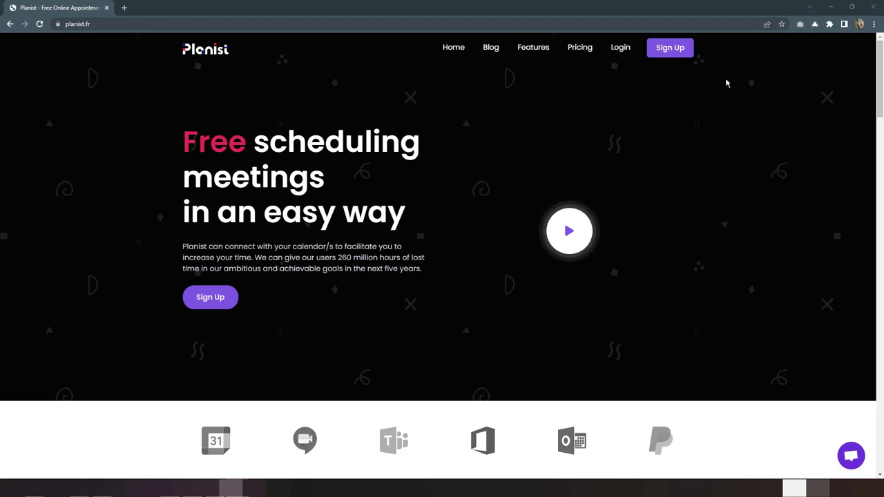
# Step: Sign up for Planist with the suggested full name, an e-mail address and a password, declining password saving
pyautogui.click(679, 52)
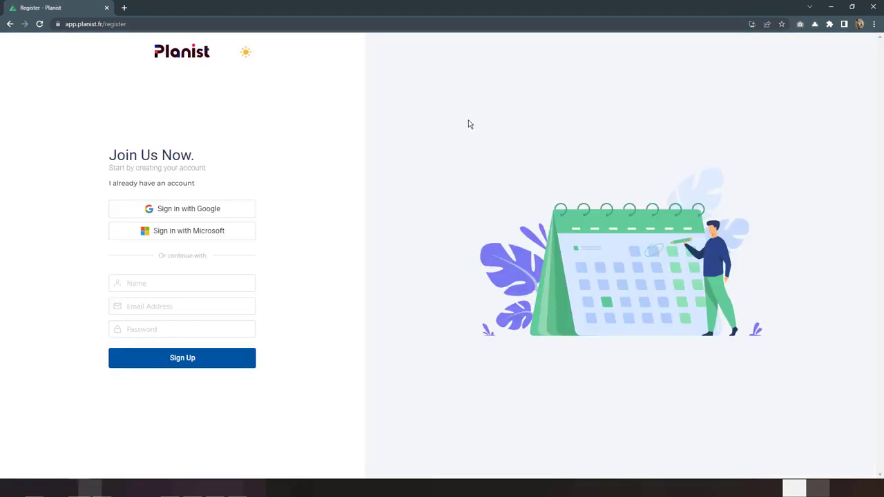
pyautogui.click(221, 286)
pyautogui.write('A')
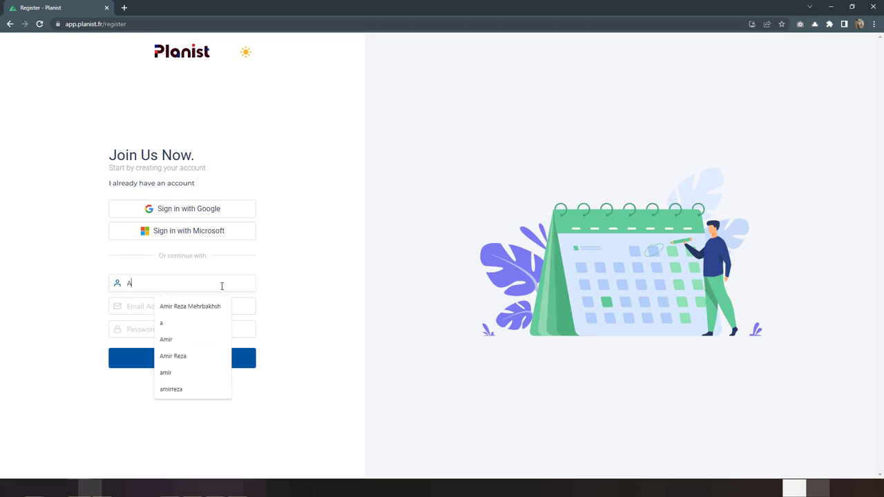
pyautogui.press('Down')
pyautogui.press('Return')
pyautogui.press('Down')
pyautogui.press('Tab')
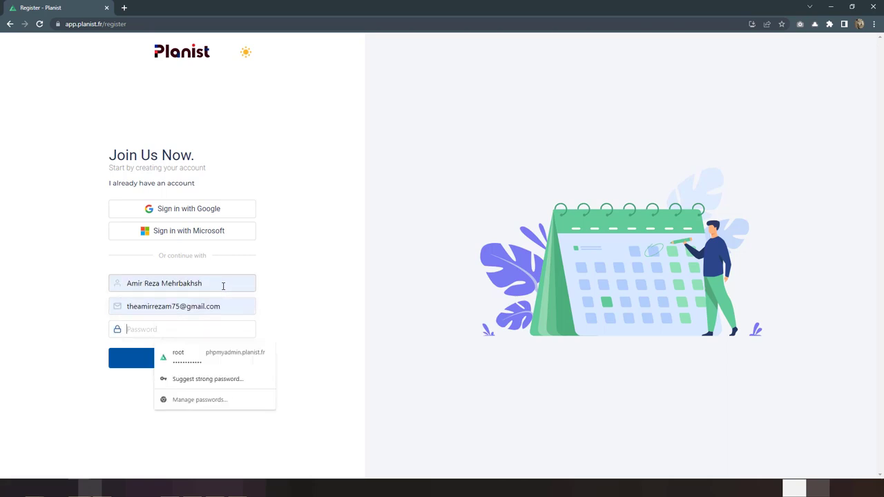
pyautogui.write('••••••••••')
pyautogui.press('Tab')
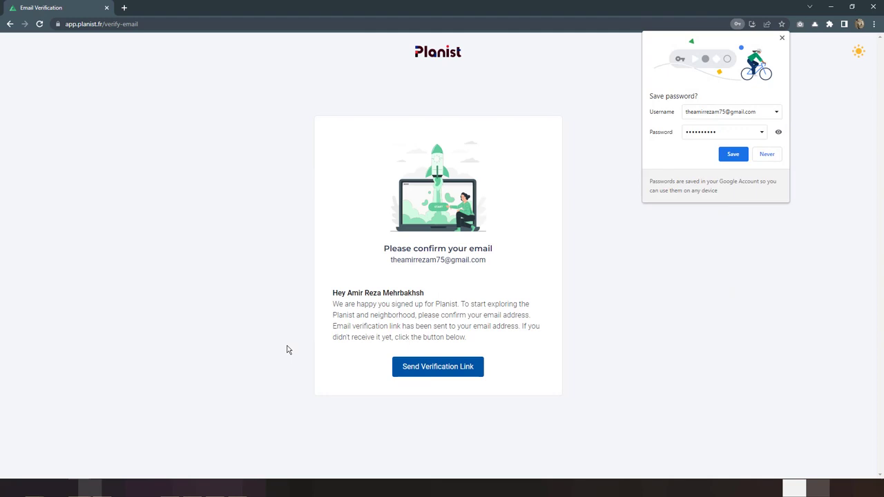
pyautogui.click(782, 38)
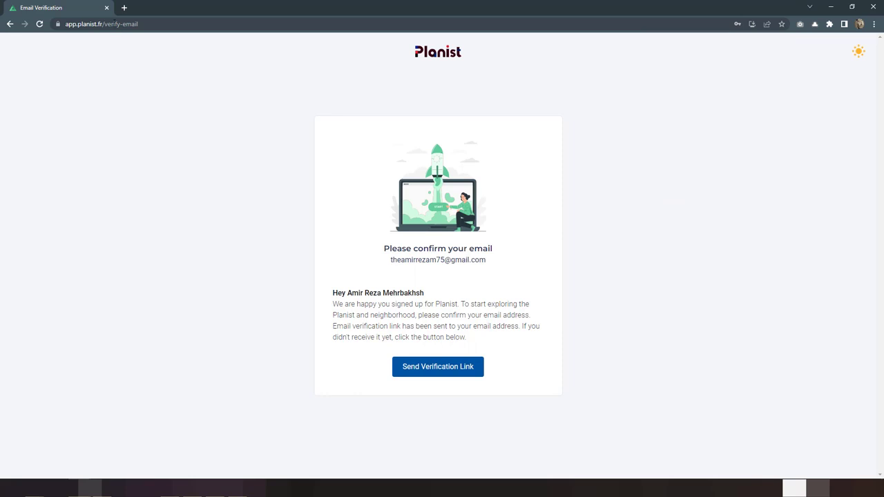
# Step: Open the Planist verification e-mail in Gmail and confirm the address with its Verify Email Address button
pyautogui.click(125, 8)
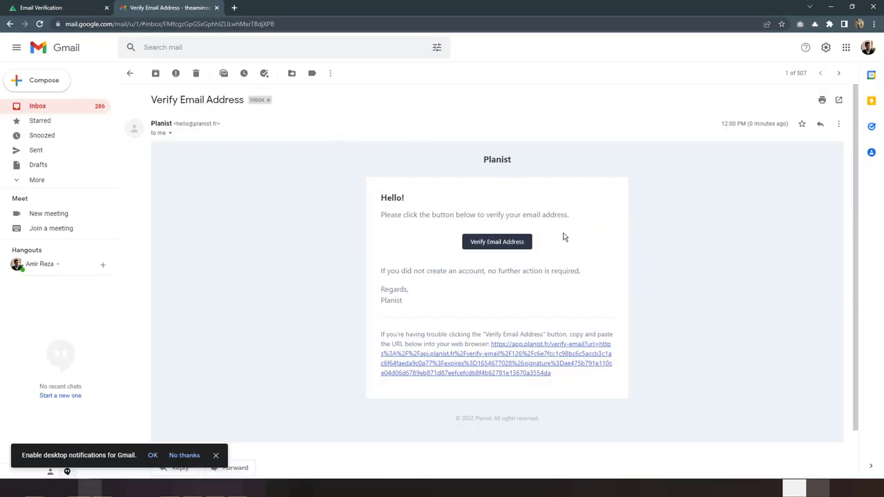
pyautogui.click(482, 248)
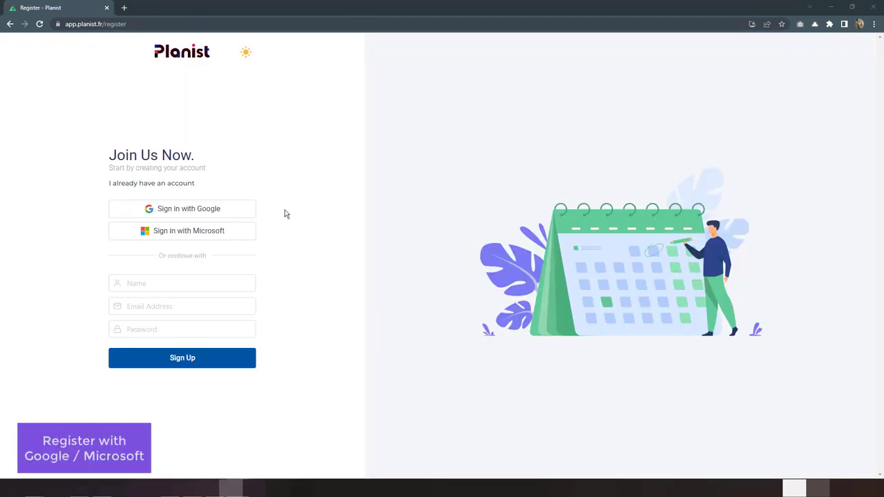
# Step: Register with Sign in with Google, choosing the Google account from the chooser
pyautogui.click(242, 213)
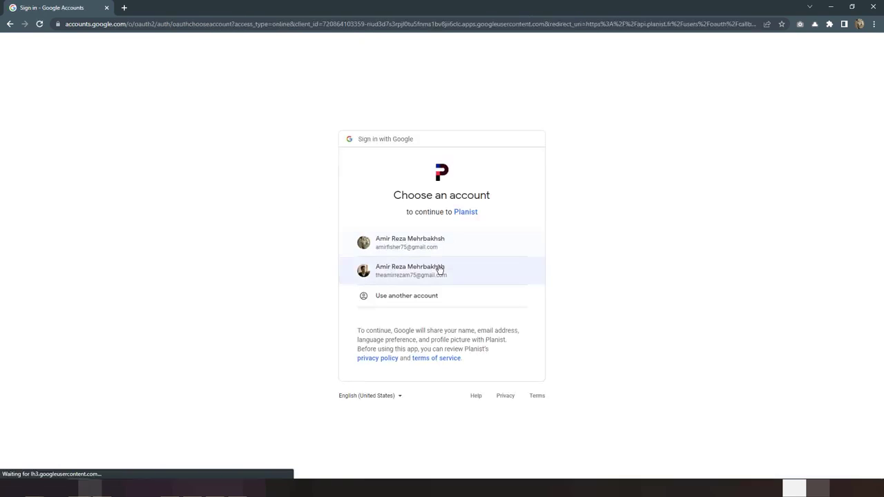
pyautogui.click(440, 271)
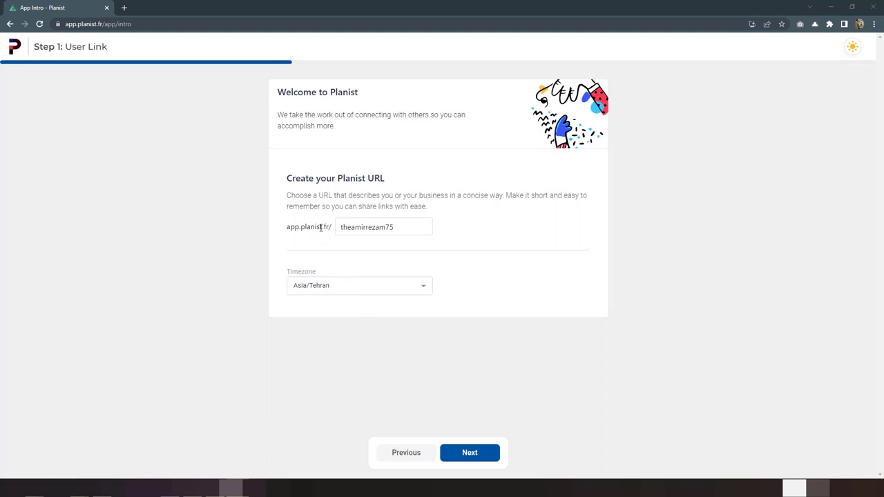
# Step: Change the Planist URL name to the user's first name, keep Asia/Tehran timezone, and continue
pyautogui.doubleClick(367, 228)
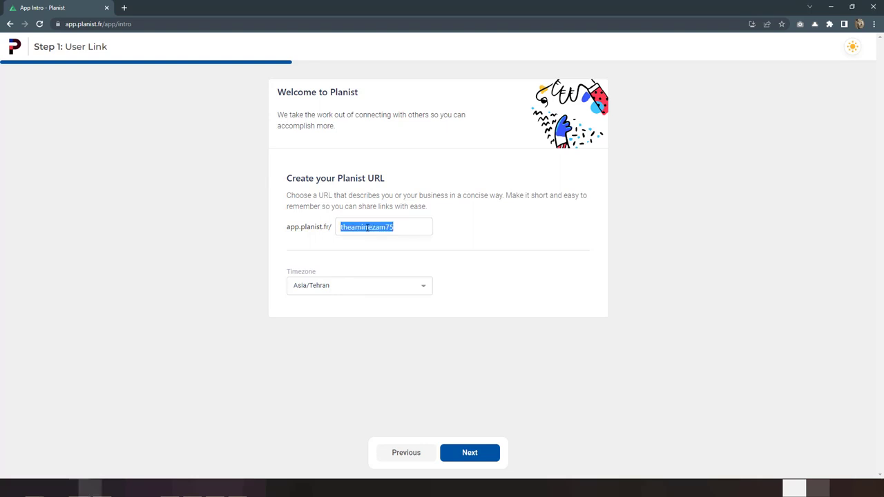
pyautogui.write('amirreza')
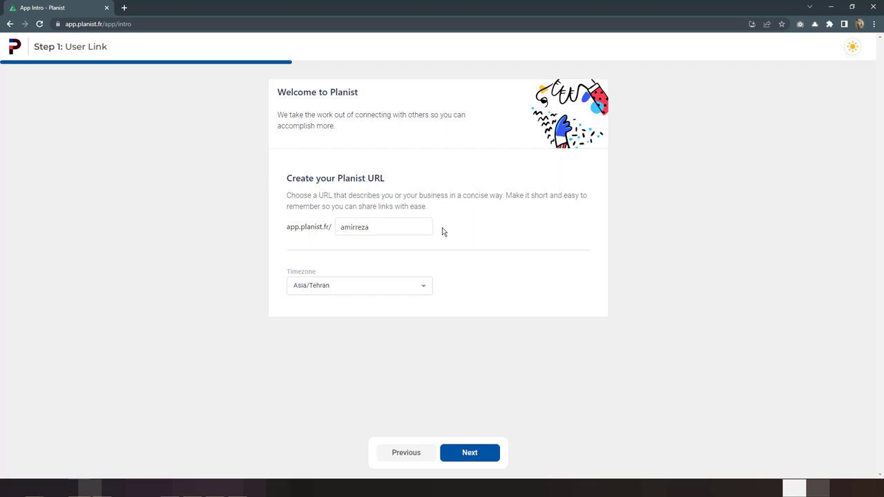
pyautogui.click(410, 290)
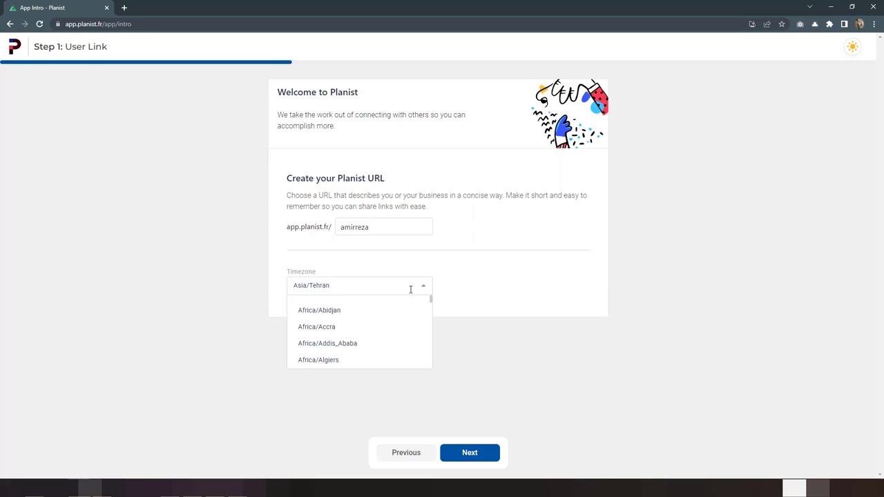
pyautogui.click(461, 285)
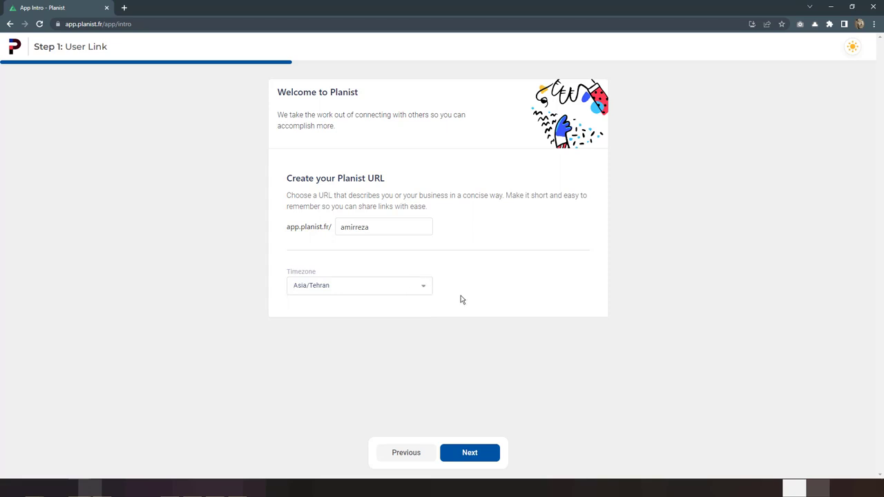
pyautogui.click(485, 454)
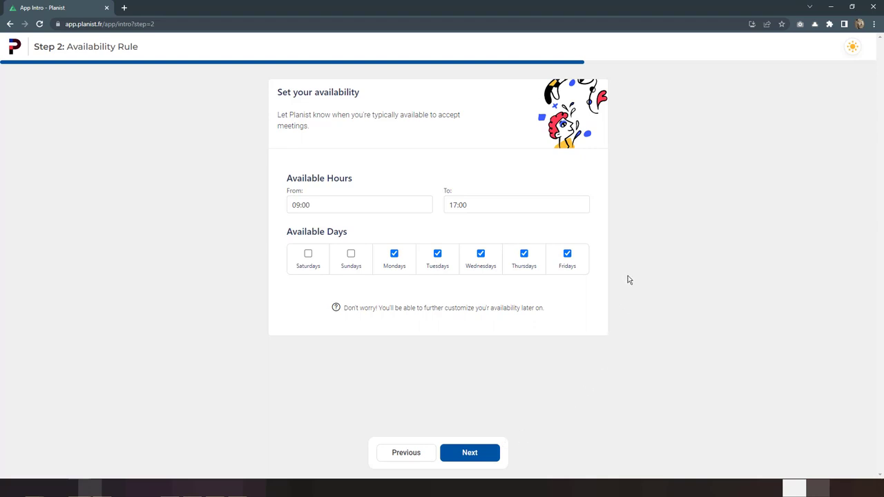
# Step: Set availability to Saturday–Wednesday (drop Thursday and Friday) and continue without connecting a calendar
pyautogui.click(568, 255)
pyautogui.click(525, 255)
pyautogui.click(351, 254)
pyautogui.click(311, 255)
pyautogui.click(476, 453)
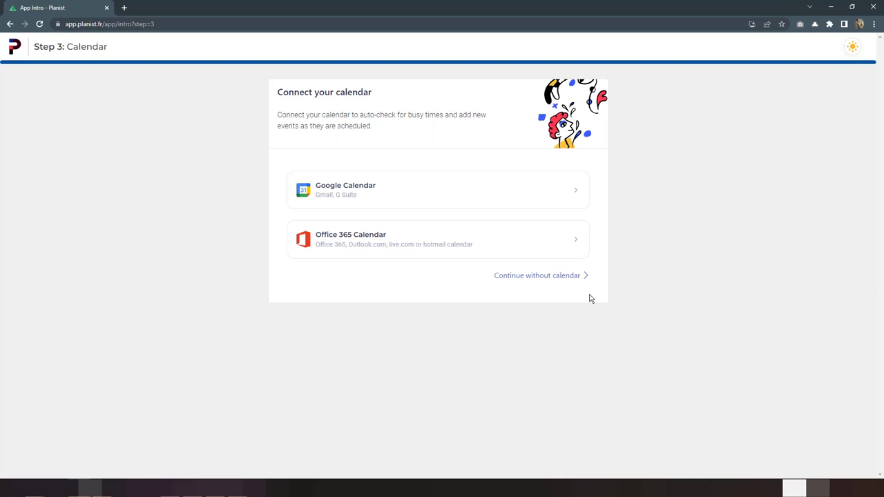
pyautogui.click(553, 277)
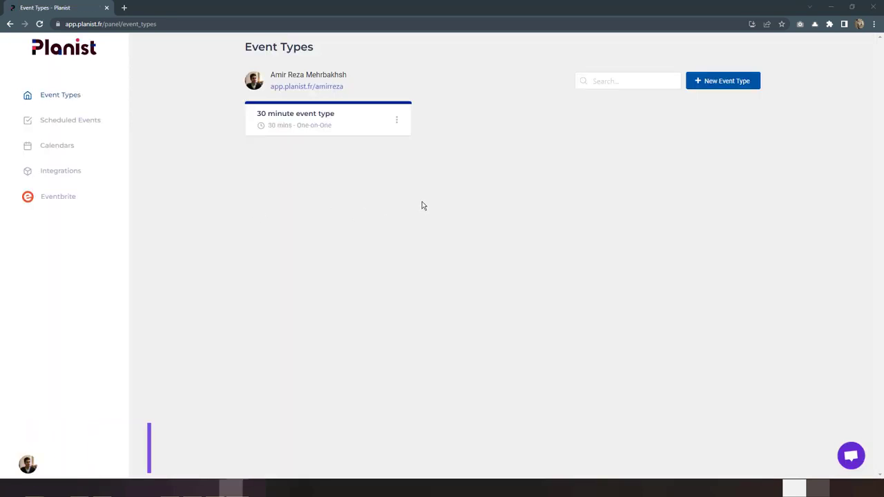
# Step: Open the public profile in a new tab, then go to Settings from the account menu
pyautogui.click(334, 91)
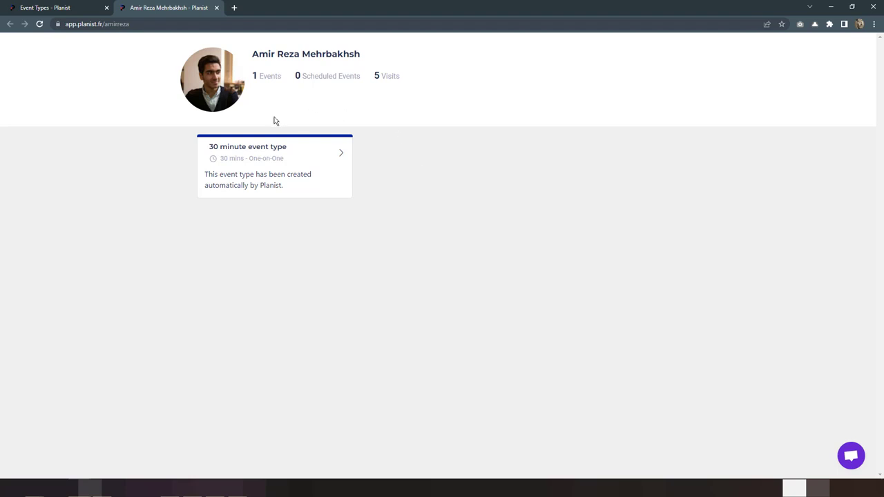
pyautogui.click(64, 9)
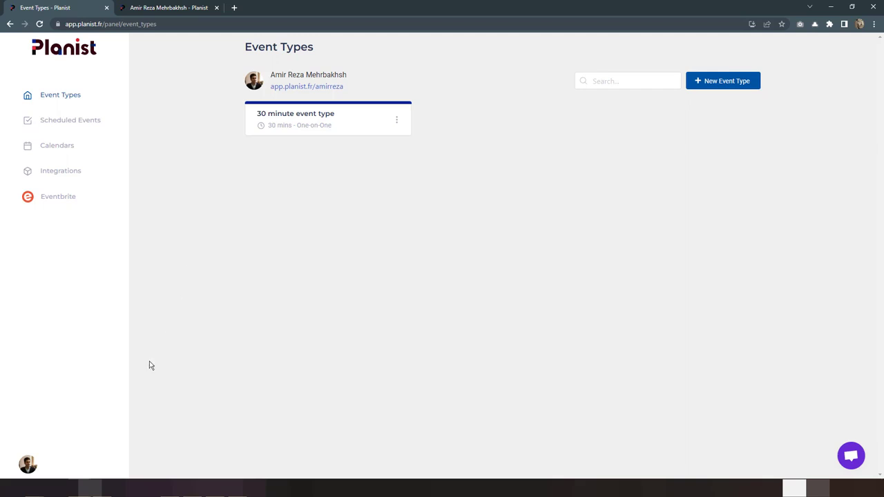
pyautogui.click(28, 464)
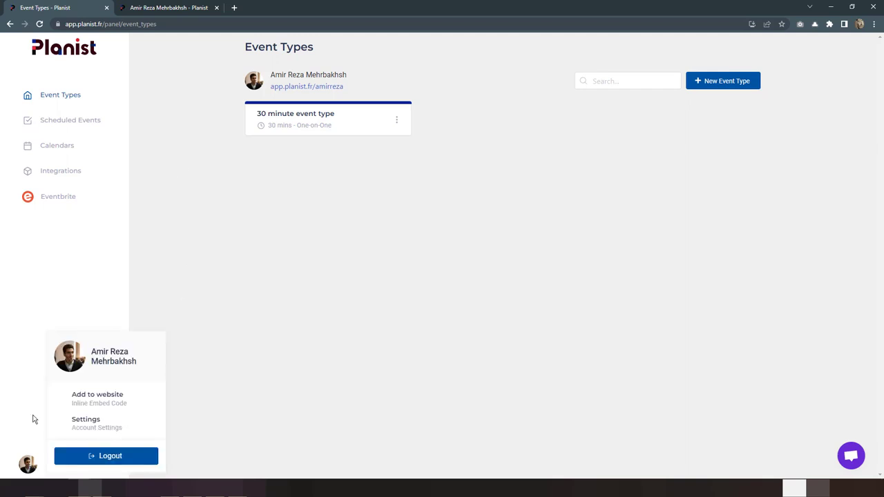
pyautogui.click(112, 425)
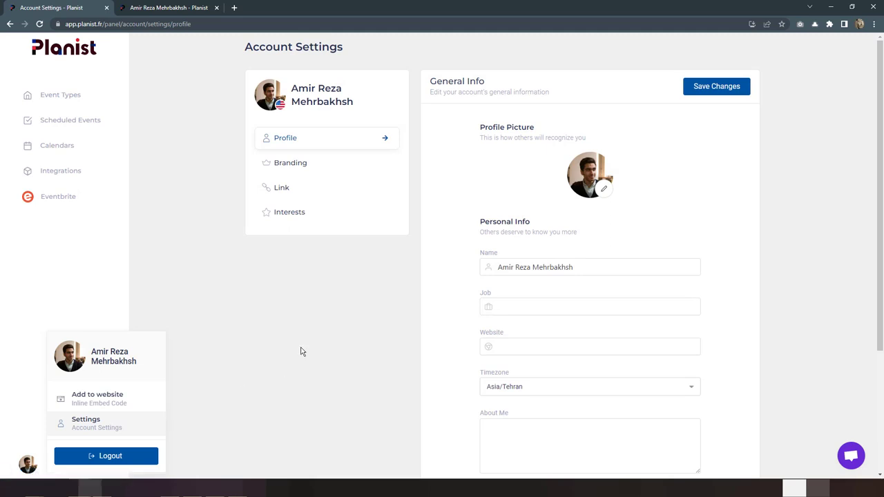
# Step: Enter job title 'PHP Developer', a personal website, and paste the About Me bio
pyautogui.click(302, 352)
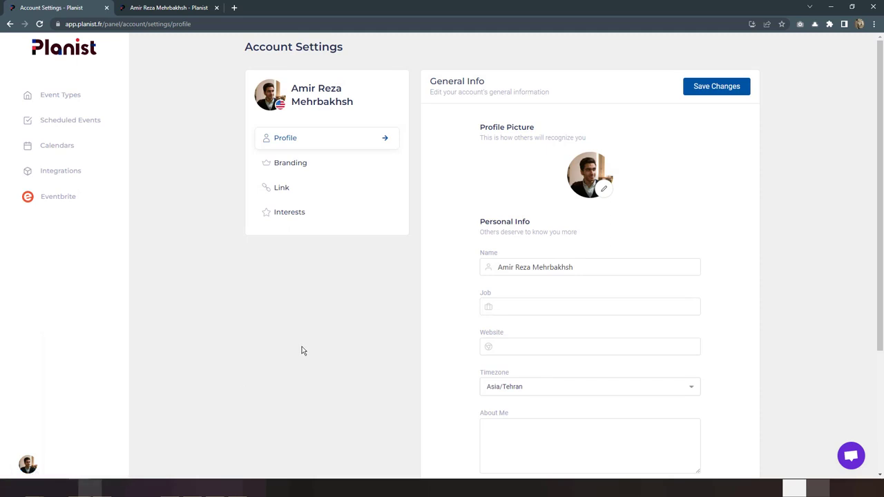
pyautogui.click(649, 307)
pyautogui.scroll(-1, 654, 229)
pyautogui.write('PHP Developer')
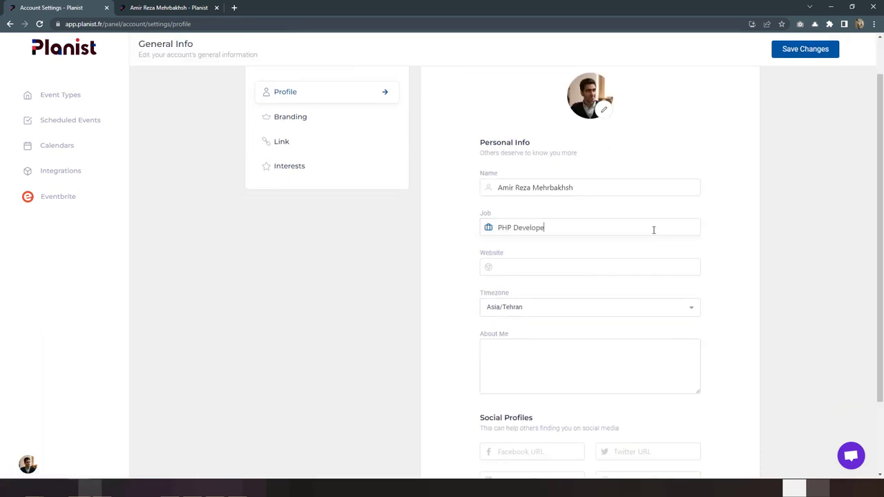
pyautogui.press('Tab')
pyautogui.write('https://amirrezam75.ir')
pyautogui.click(689, 341)
pyautogui.write('BS focused in Computer Software Engineering from University of Science and Culture. My main area of expertise is web development, more specifically PHP/Laravel, however I try to keep up to date with other web technologies.')
pyautogui.scroll(-2, 553, 376)
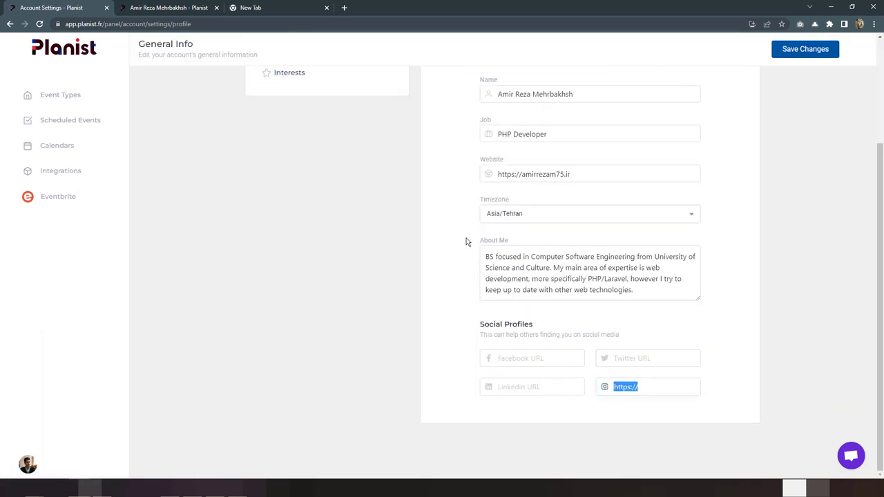
# Step: Fill in the Instagram, LinkedIn and Twitter profile links
pyautogui.moveTo(641, 392); pyautogui.dragTo(439, 387)
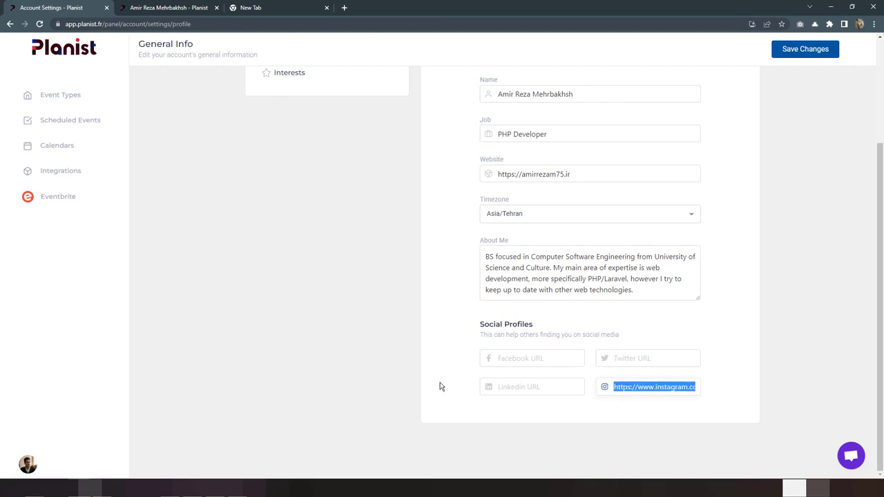
pyautogui.click(521, 389)
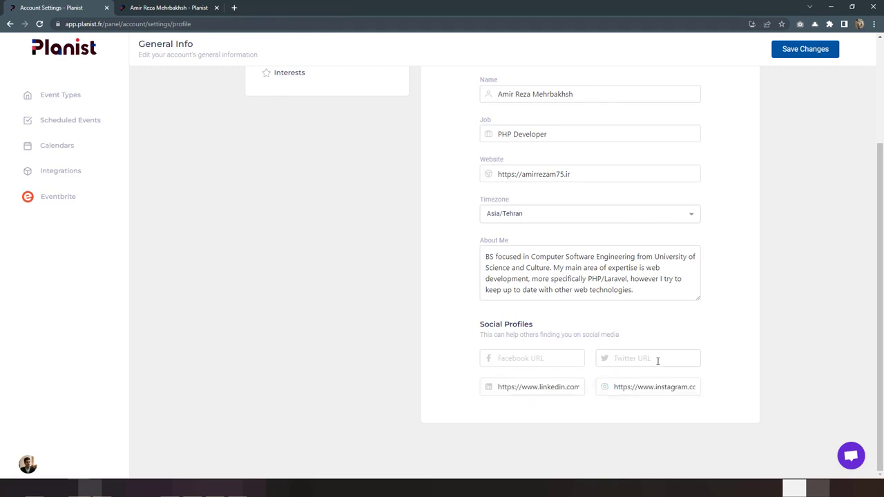
pyautogui.click(658, 361)
pyautogui.write('https://twitter.com/AmirRezaM75')
pyautogui.click(734, 349)
# Step: Save the profile and reload the public profile tab to confirm the changes
pyautogui.scroll(1, 734, 350)
pyautogui.scroll(2, 734, 350)
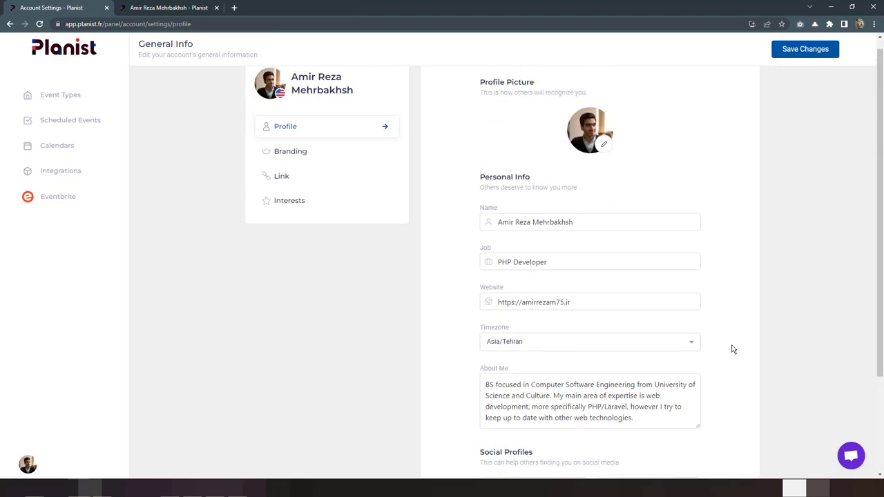
pyautogui.scroll(1, 733, 350)
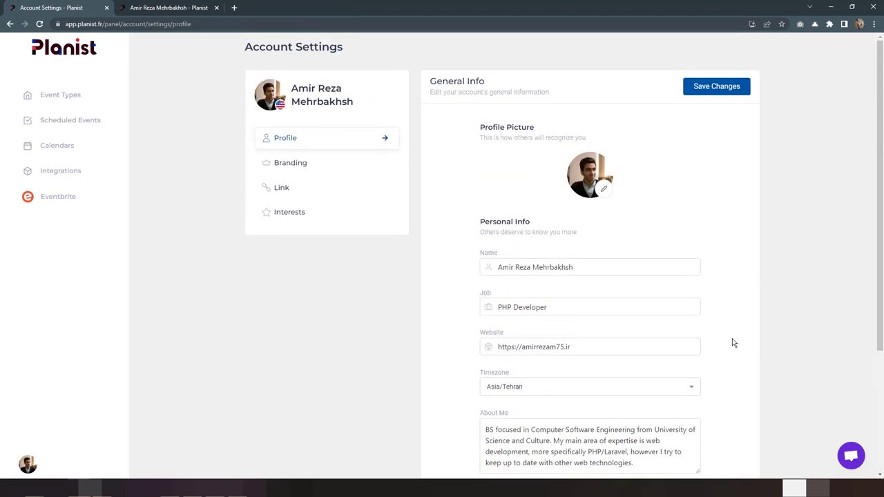
pyautogui.click(731, 95)
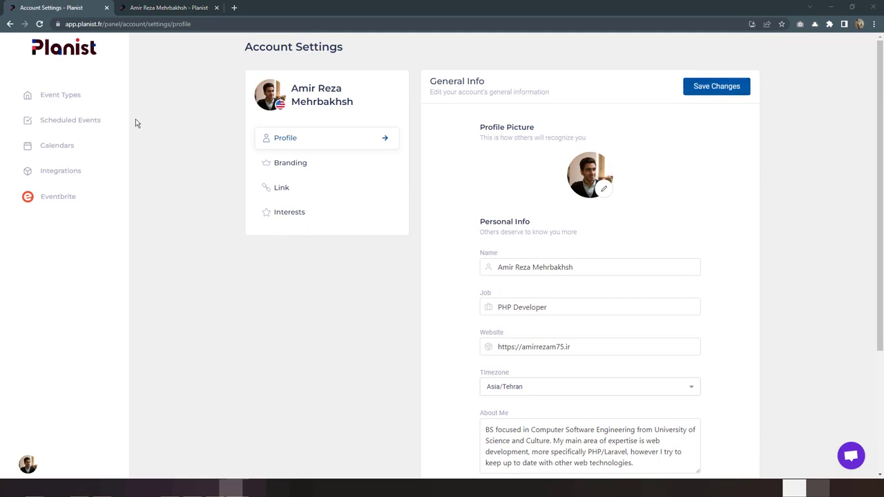
pyautogui.click(145, 8)
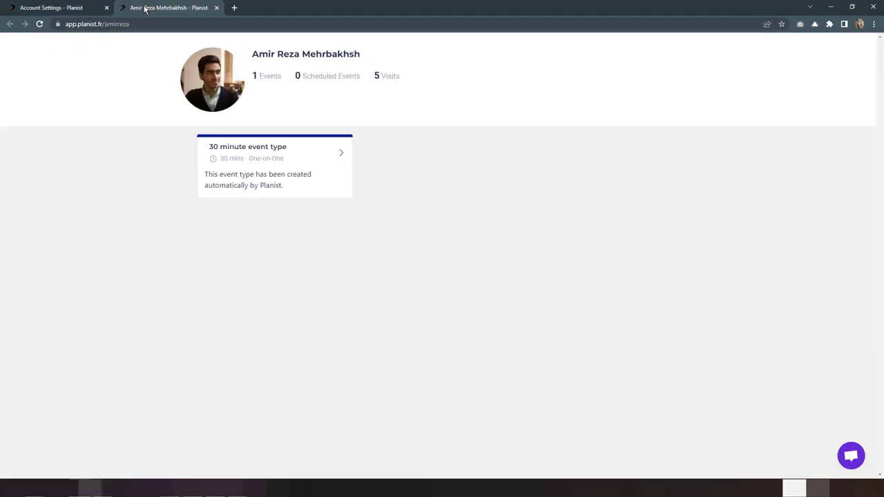
pyautogui.click(40, 25)
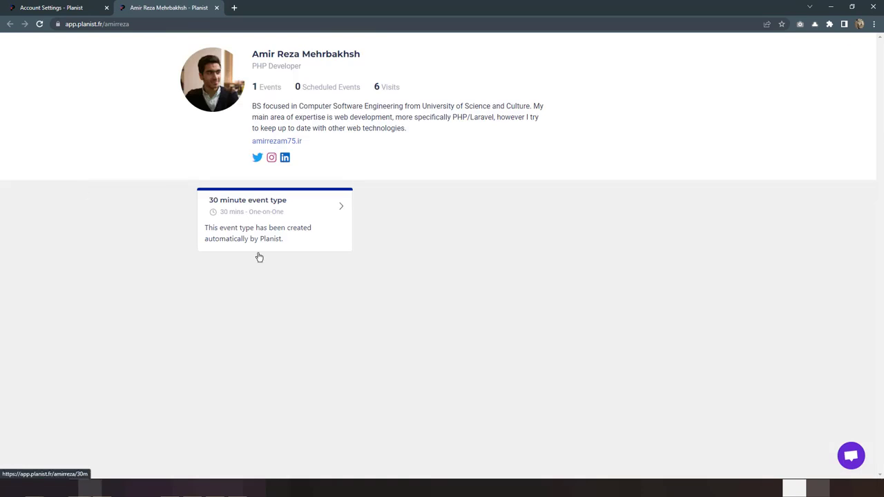
pyautogui.click(53, 11)
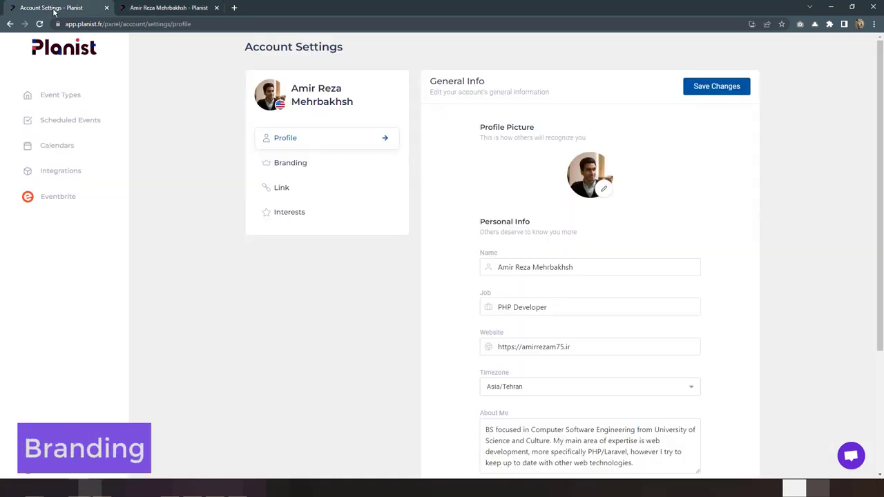
# Step: Upload the Planist logo image from Desktop as the branding logo and save it
pyautogui.click(328, 172)
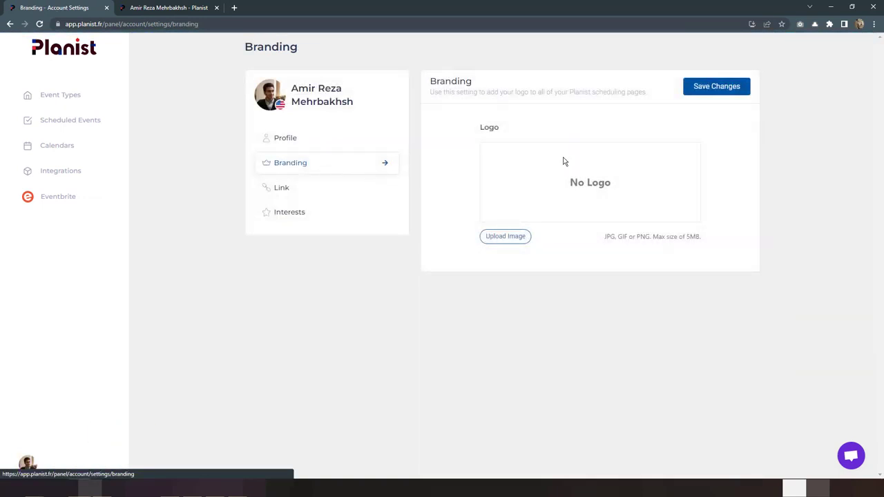
pyautogui.click(518, 243)
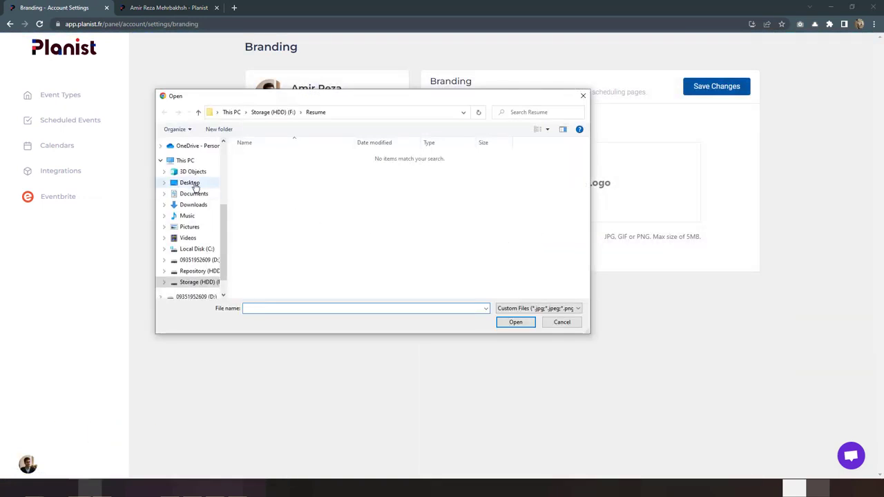
pyautogui.click(196, 188)
pyautogui.doubleClick(415, 166)
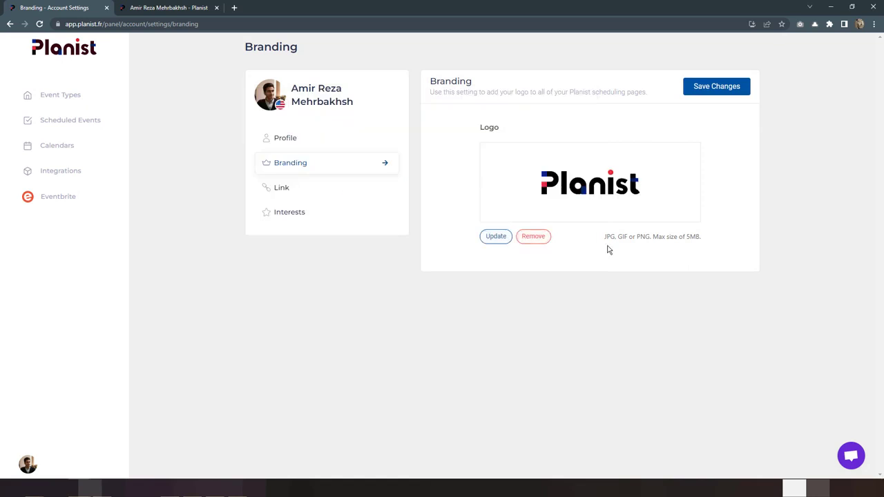
pyautogui.click(734, 92)
# Step: Check the logo on the 30 minute event's public booking page
pyautogui.click(186, 9)
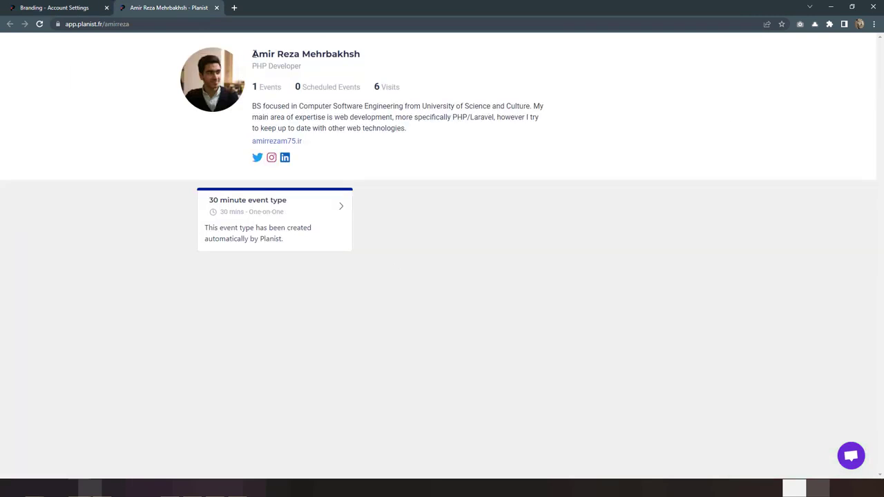
pyautogui.click(309, 208)
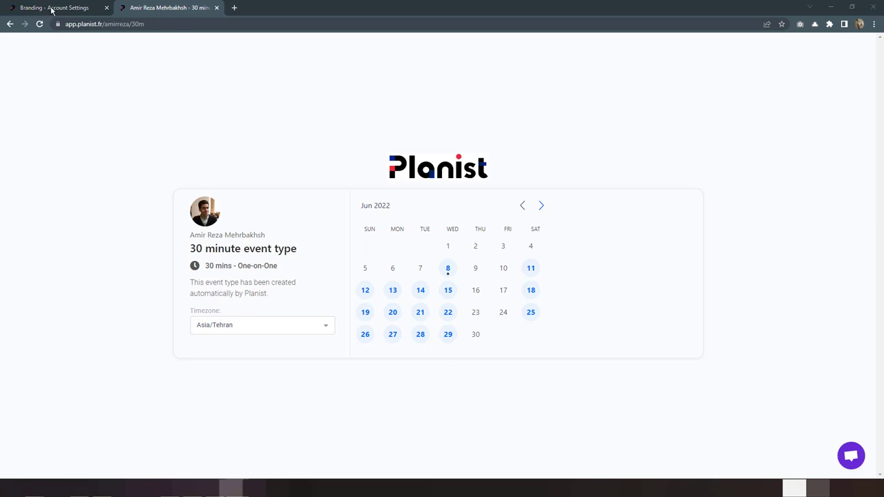
pyautogui.click(52, 9)
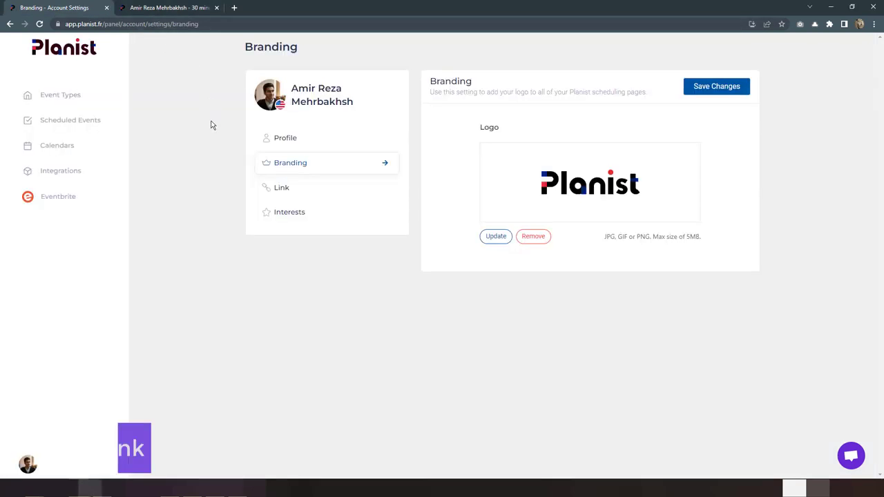
# Step: Shorten the personal link name in Link settings and save it
pyautogui.click(282, 197)
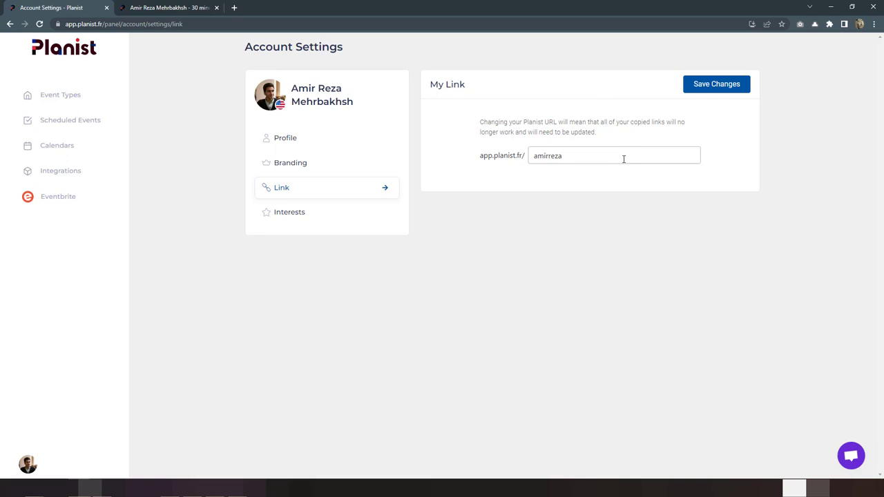
pyautogui.hotkey('ctrl', 'a')
pyautogui.write('amir')
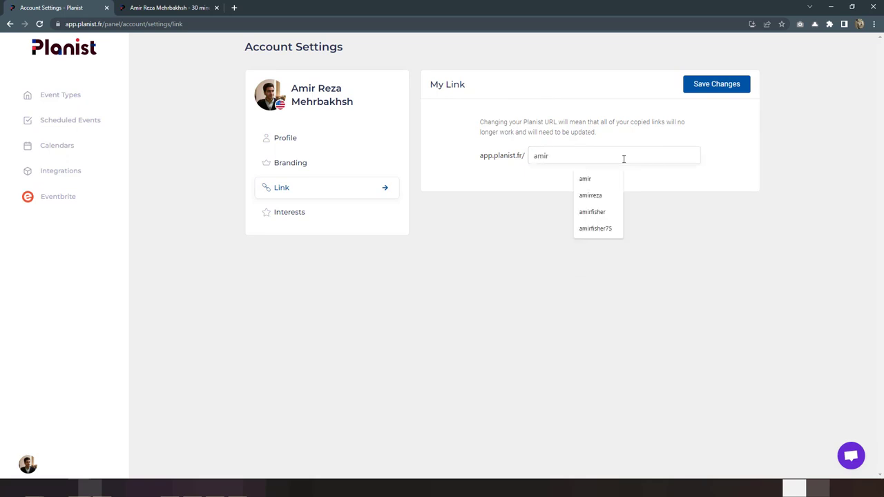
pyautogui.click(723, 90)
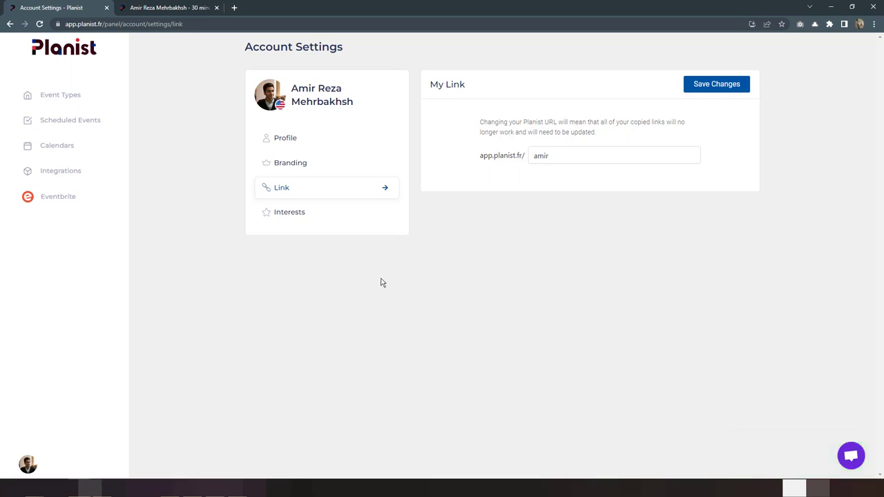
# Step: Reload the old booking page, see Page Not Found, and close that tab
pyautogui.click(163, 5)
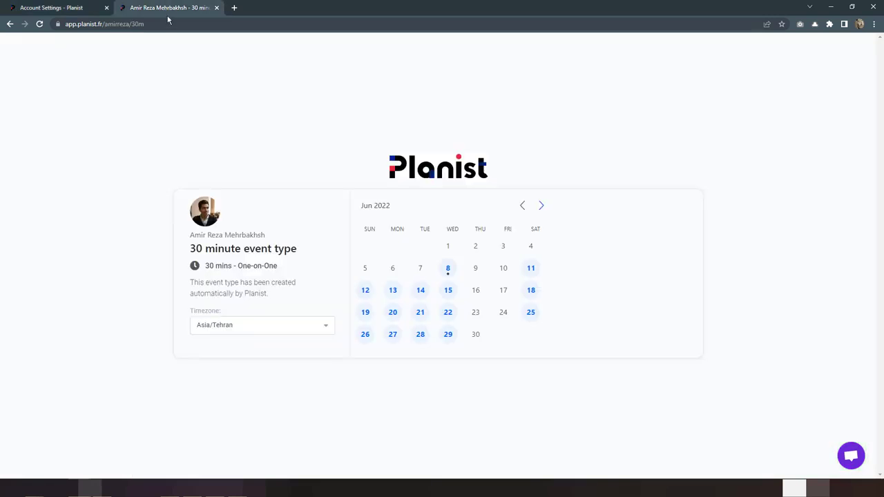
pyautogui.click(40, 25)
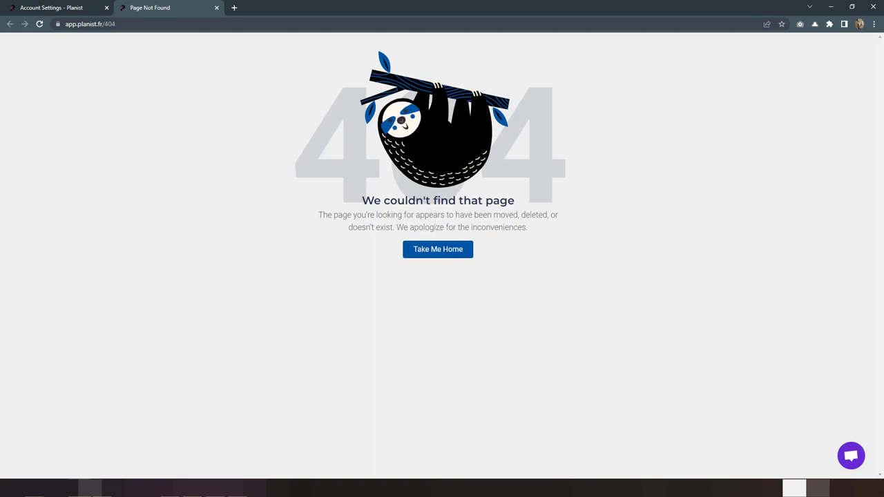
pyautogui.hotkey('ctrl', 'w')
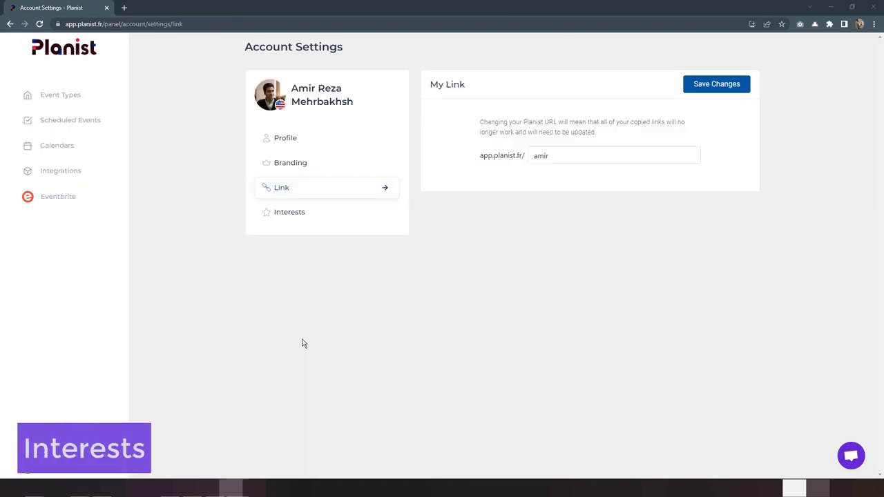
# Step: Open Interests settings and look at the linked Eventbrite events page before returning
pyautogui.click(303, 219)
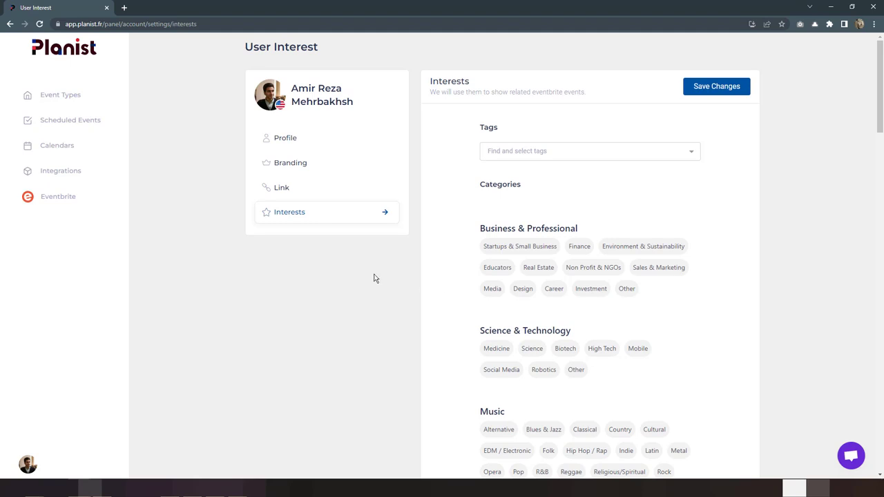
pyautogui.click(84, 200)
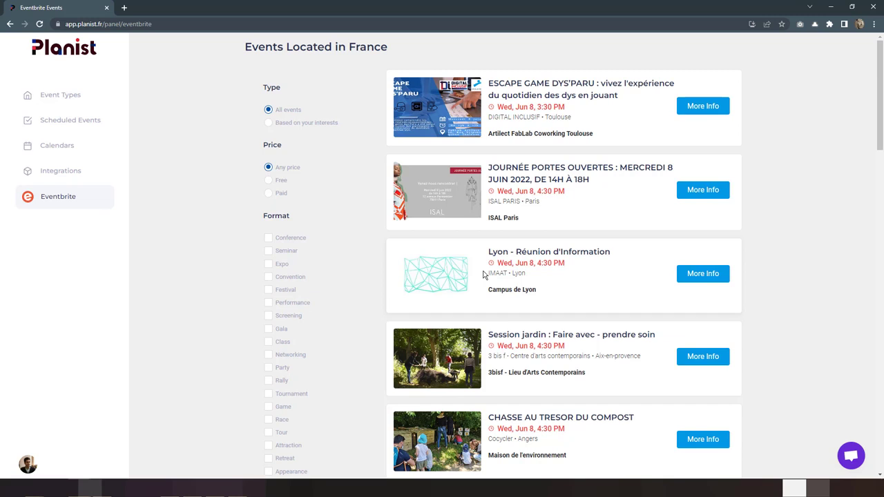
pyautogui.hotkey('alt', 'Left')
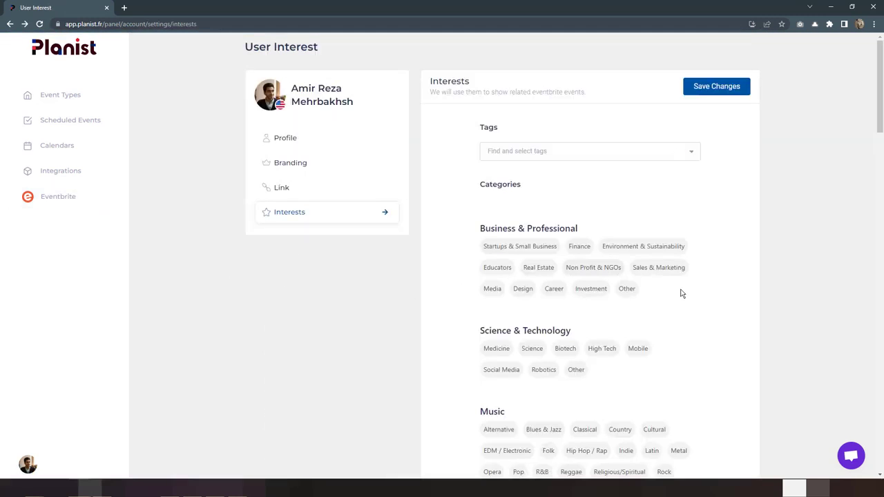
# Step: Select the Mobile and Yoga interest tags and save
pyautogui.scroll(-3, 740, 307)
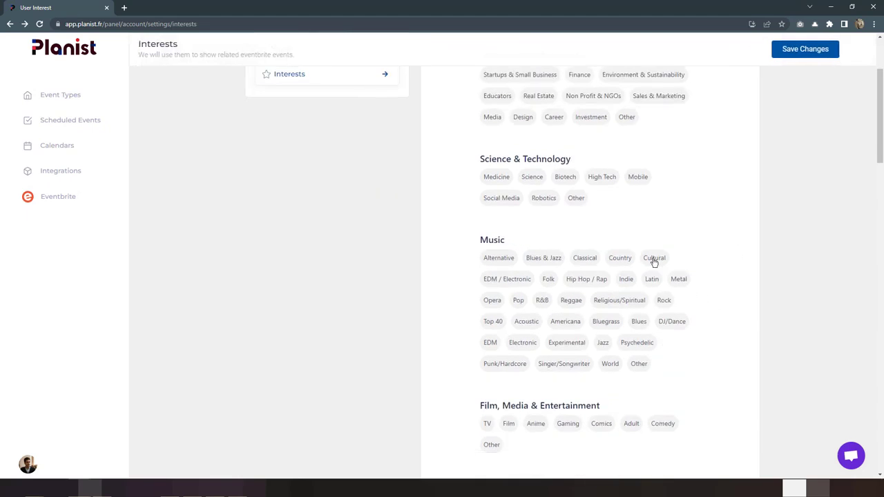
pyautogui.click(637, 176)
pyautogui.scroll(-3, 543, 249)
pyautogui.scroll(-3, 585, 253)
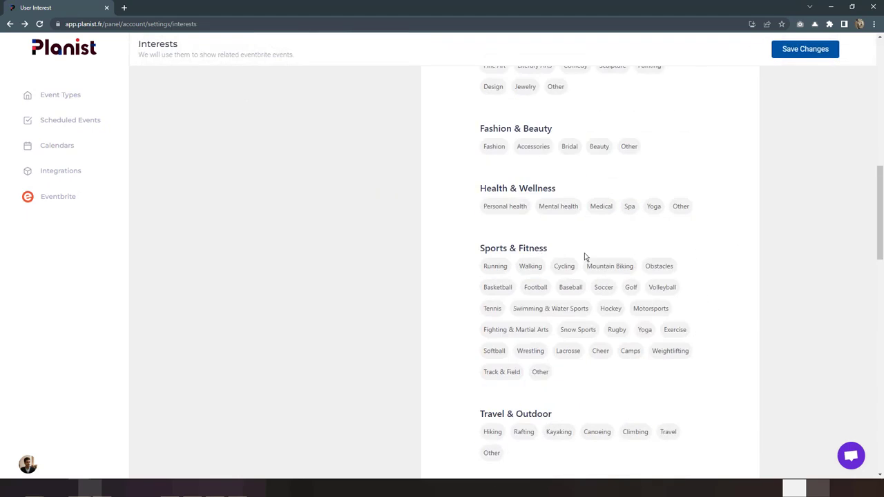
pyautogui.click(653, 206)
pyautogui.scroll(-3, 739, 173)
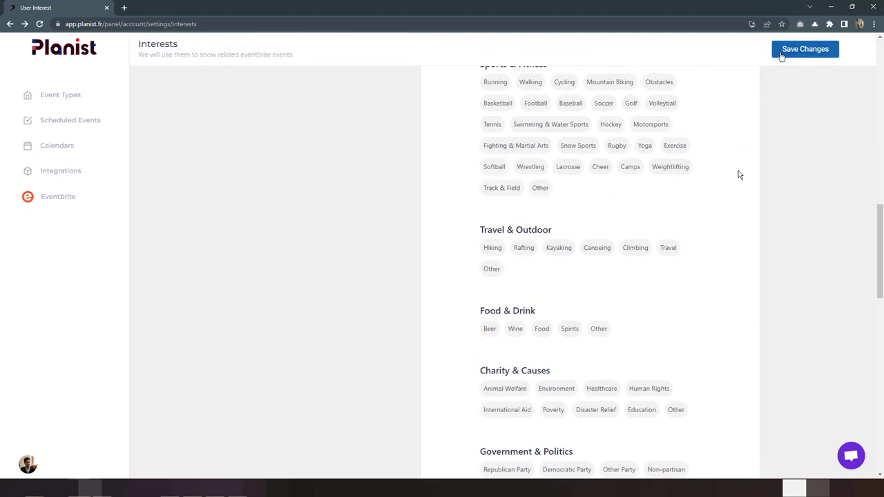
pyautogui.click(805, 49)
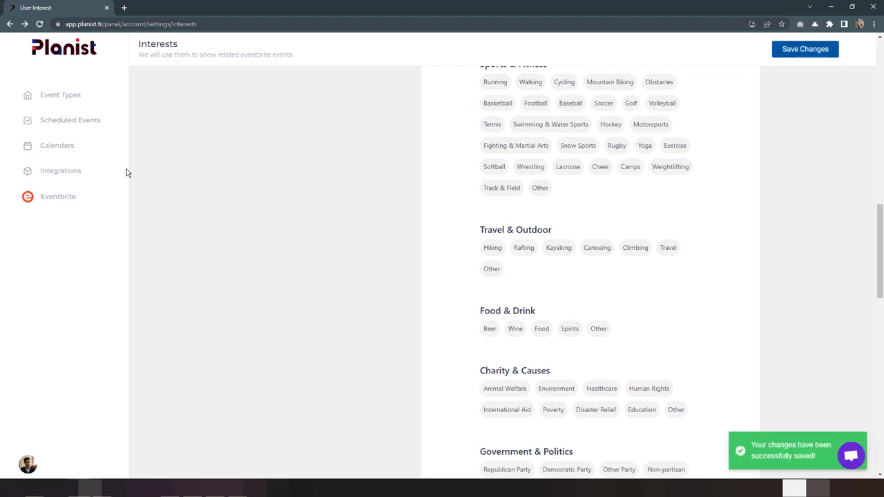
# Step: Filter Planist's Eventbrite events in France by your interests to show yoga and theatre events
pyautogui.click(69, 197)
pyautogui.scroll(-10, 254, 206)
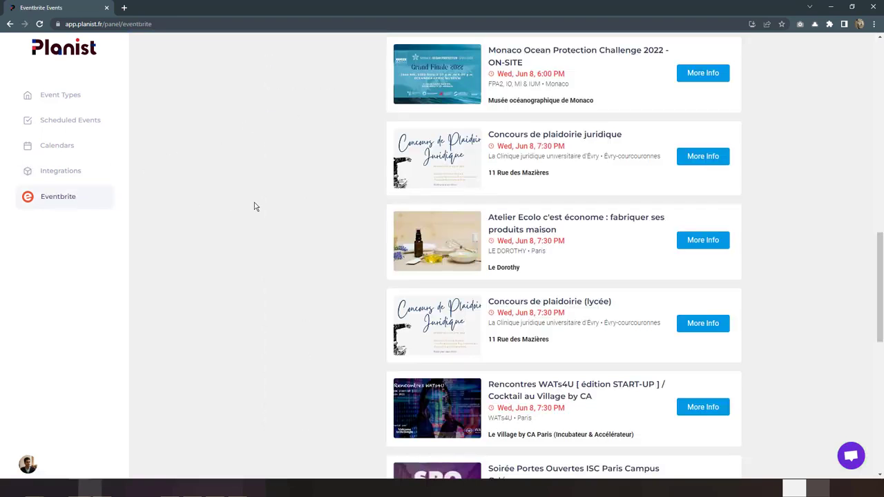
pyautogui.scroll(10, 254, 207)
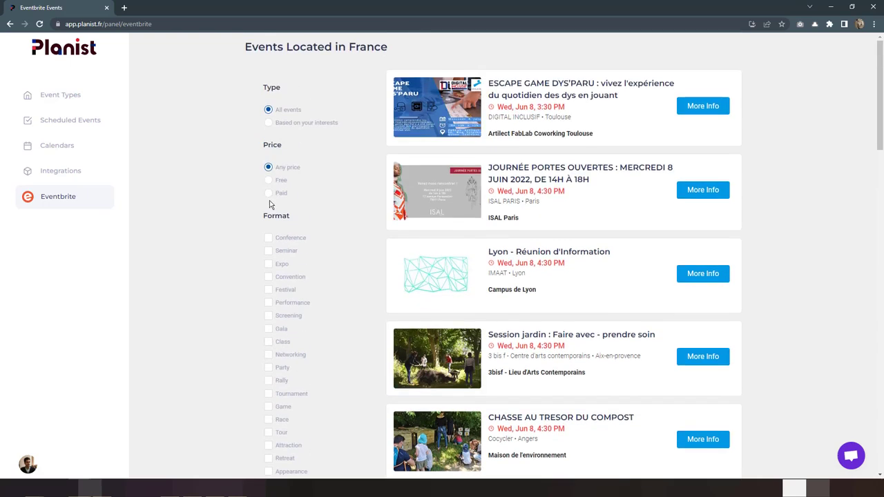
pyautogui.click(305, 127)
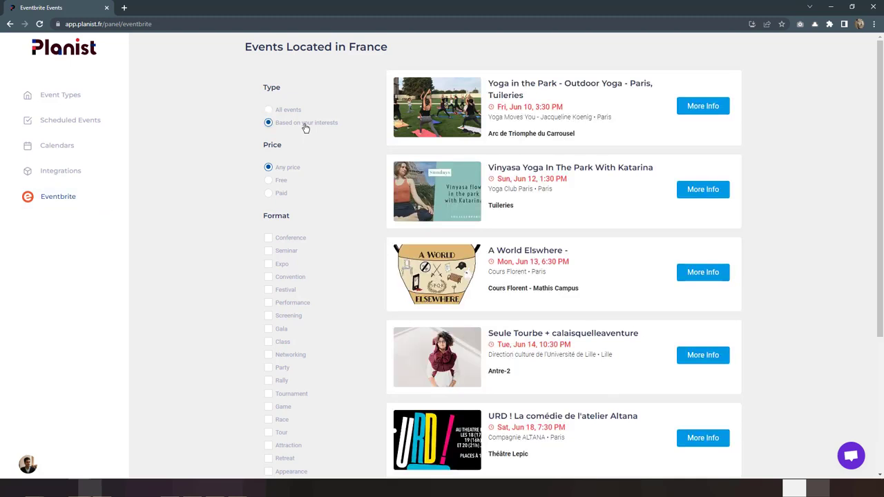
pyautogui.scroll(-3, 517, 172)
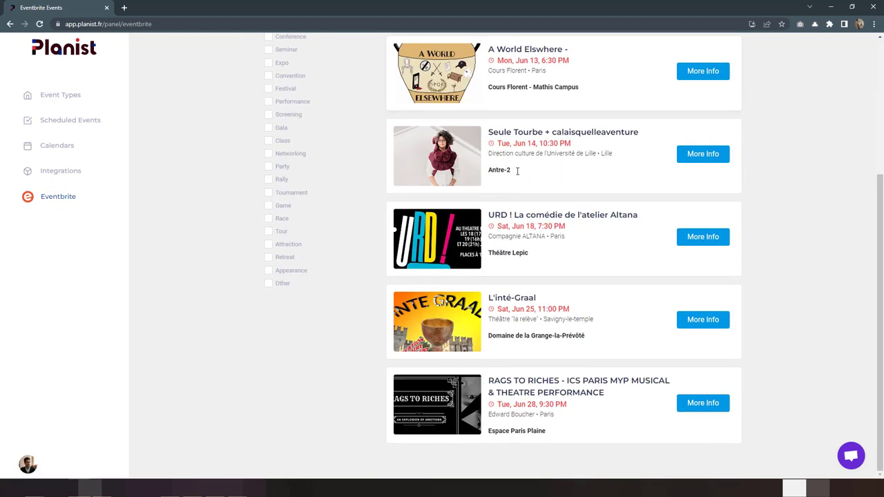
pyautogui.scroll(3, 518, 173)
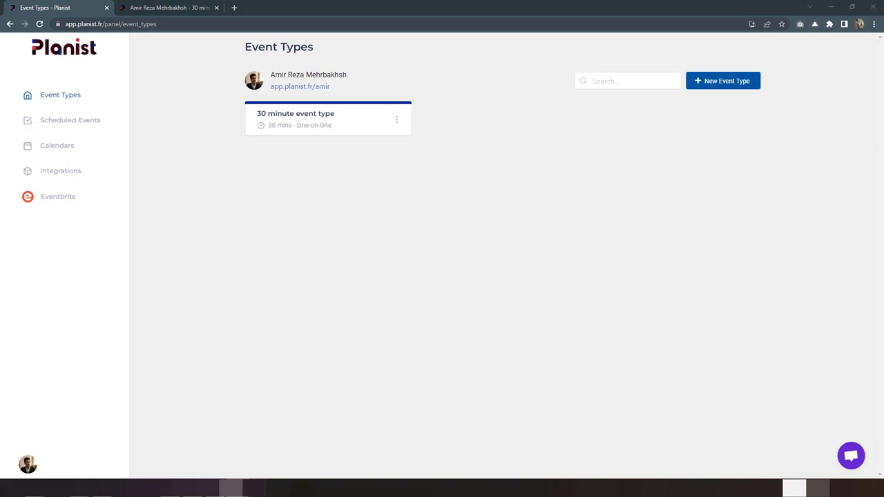
# Step: Create a one-on-one event type named 'Planist PHP technical session', then view the 30 minute booking page
pyautogui.click(700, 89)
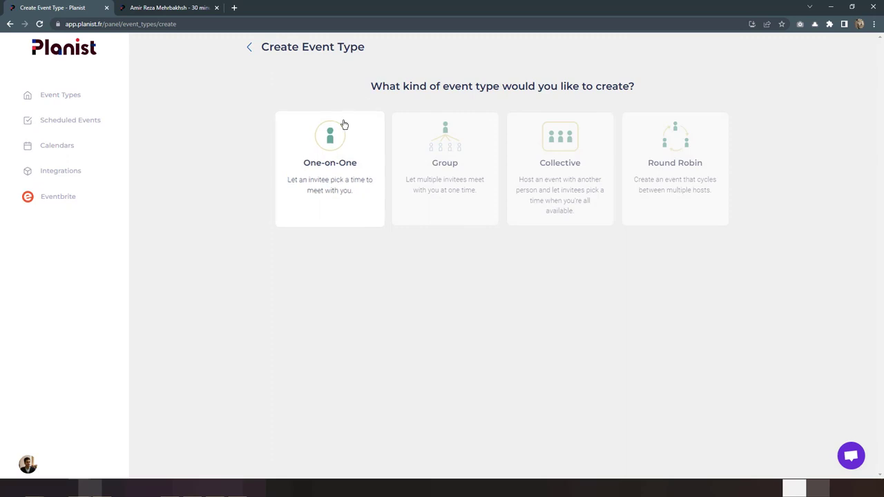
pyautogui.click(344, 125)
pyautogui.click(274, 129)
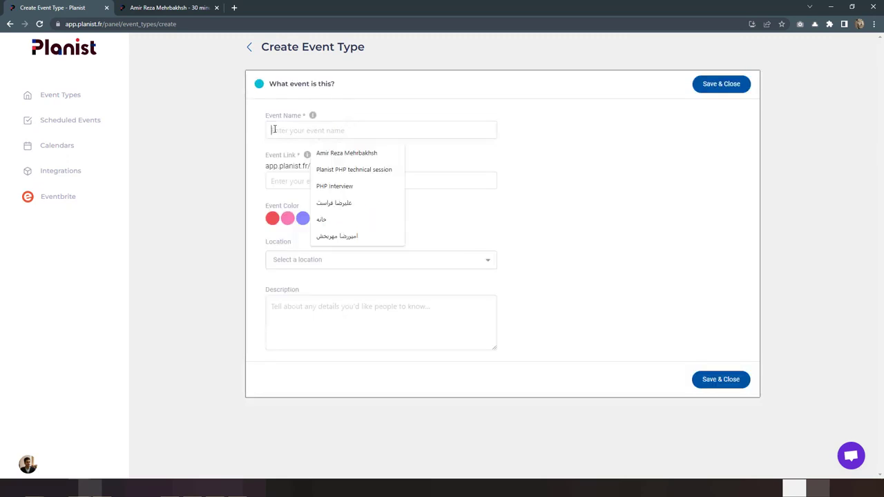
pyautogui.write('Planist')
pyautogui.press('Down')
pyautogui.press('Return')
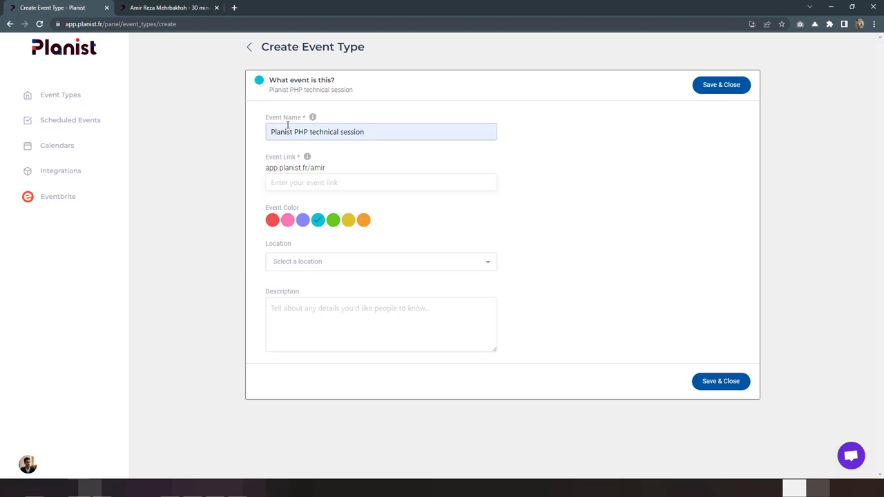
pyautogui.click(199, 8)
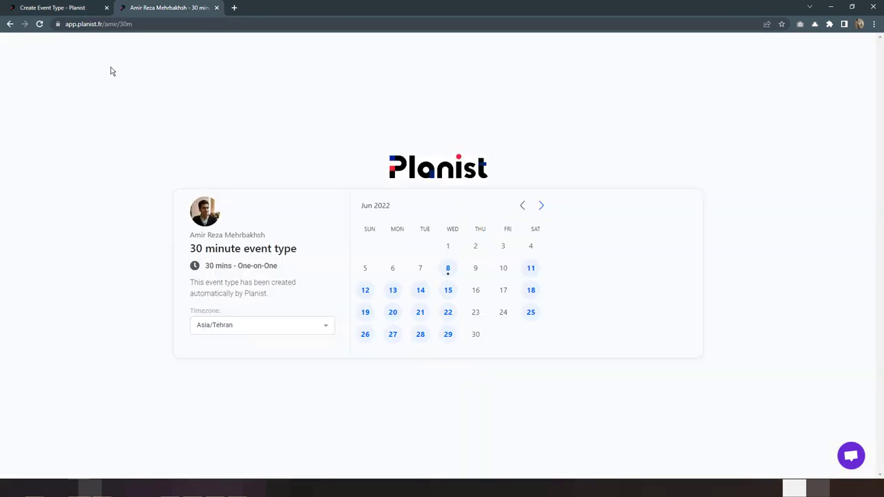
# Step: Preview the 30 minute event's June 2022 booking calendar, then return to the Create Event Type form
pyautogui.click(9, 23)
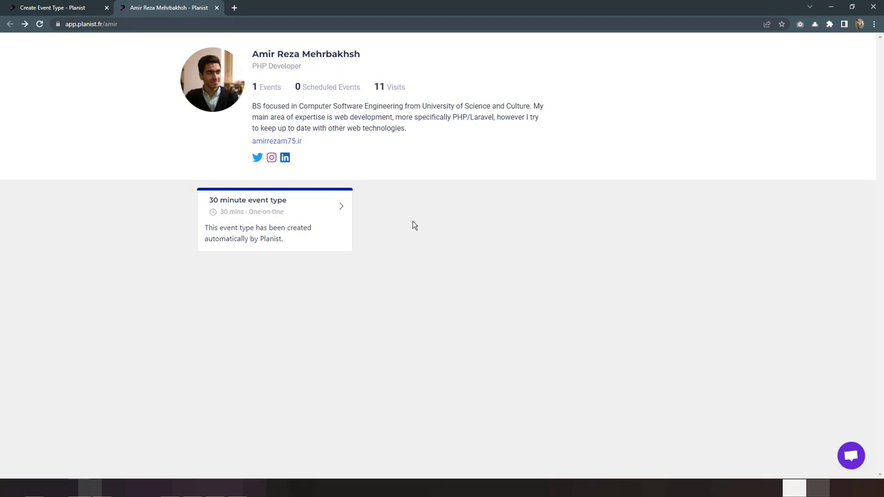
pyautogui.click(335, 206)
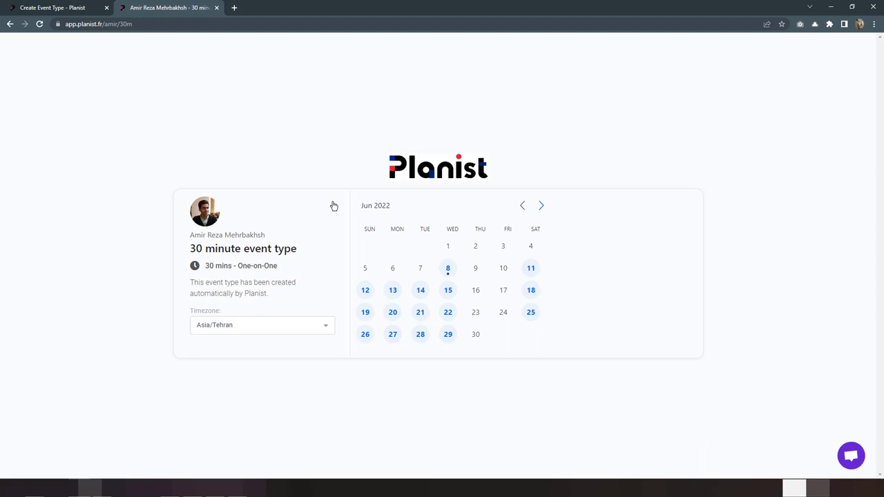
pyautogui.click(76, 7)
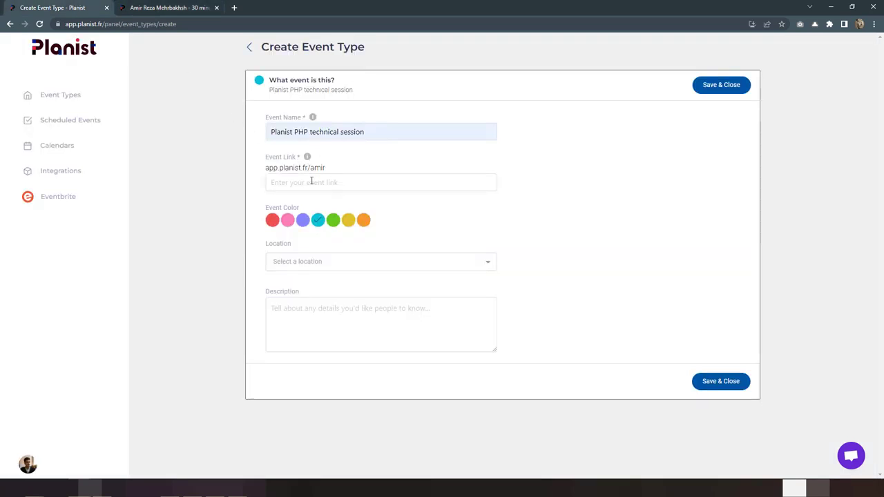
# Step: Set the event link to php-interview, the colour to pink and the location to Google Meet
pyautogui.write('php-interview')
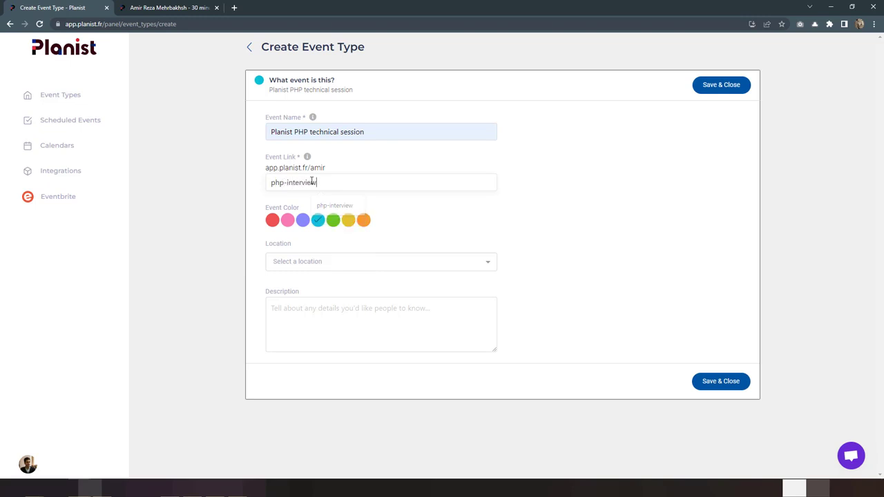
pyautogui.click(288, 222)
pyautogui.click(455, 270)
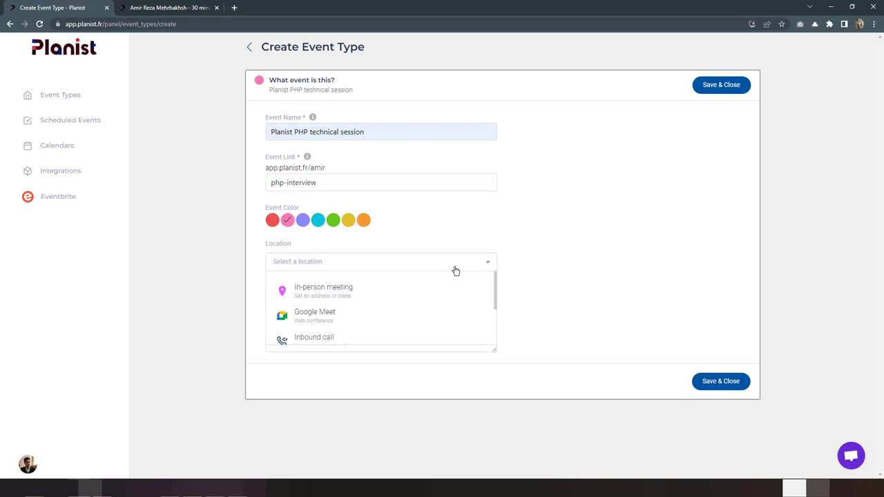
pyautogui.click(356, 313)
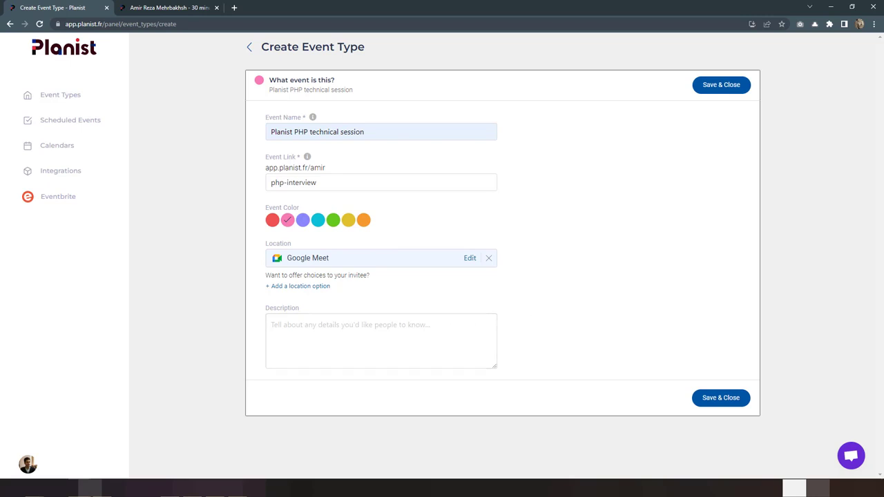
# Step: Paste the hiring paragraph as the event description and save the event type
pyautogui.click(160, 488)
pyautogui.click(330, 326)
pyautogui.write('We are growing and we are looking for some great people to join the team. The immediate need is for a PHP Developer who has experience in Node.js, but the possibilities are endless.')
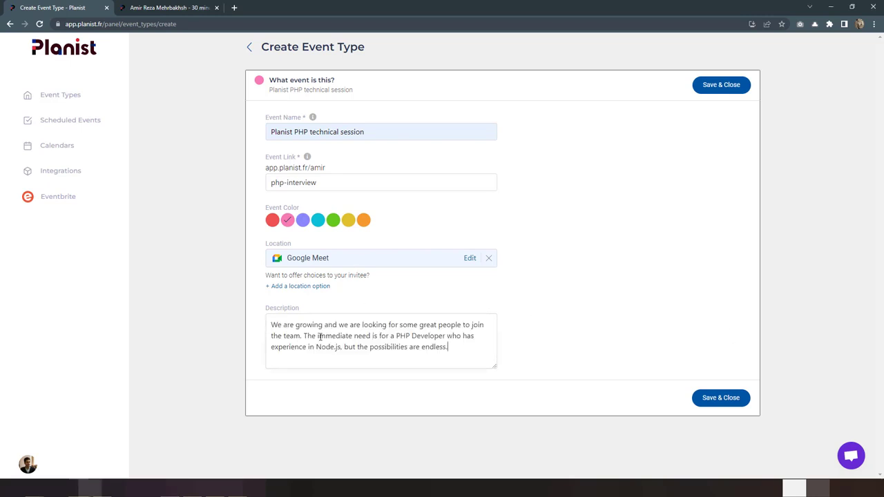
pyautogui.click(718, 401)
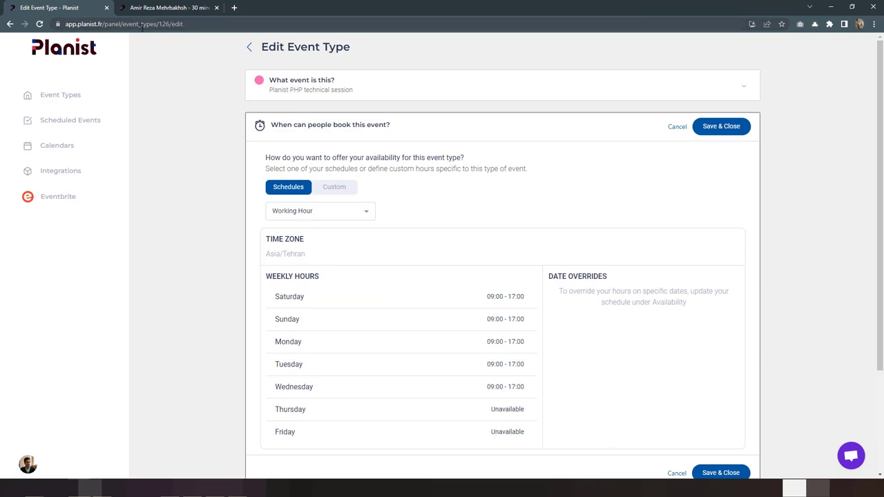
# Step: Open the 'Planist PHP technical session' booking page from the public profile
pyautogui.click(167, 8)
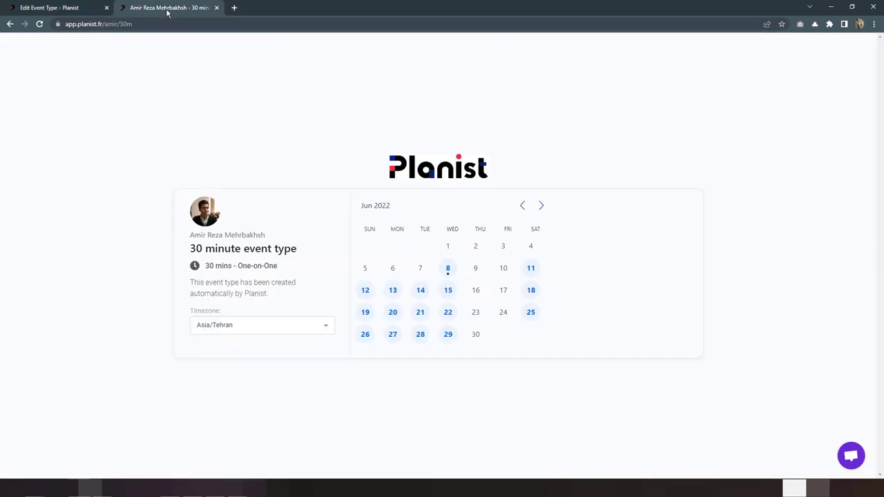
pyautogui.click(10, 24)
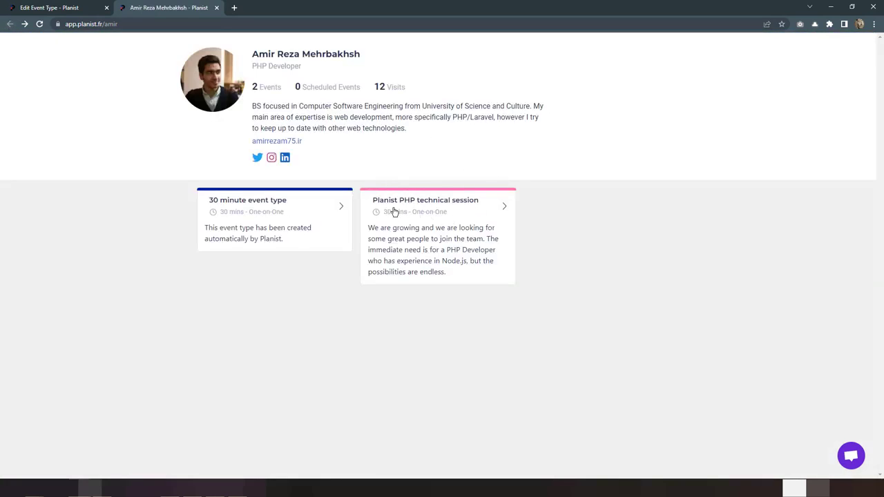
pyautogui.click(442, 214)
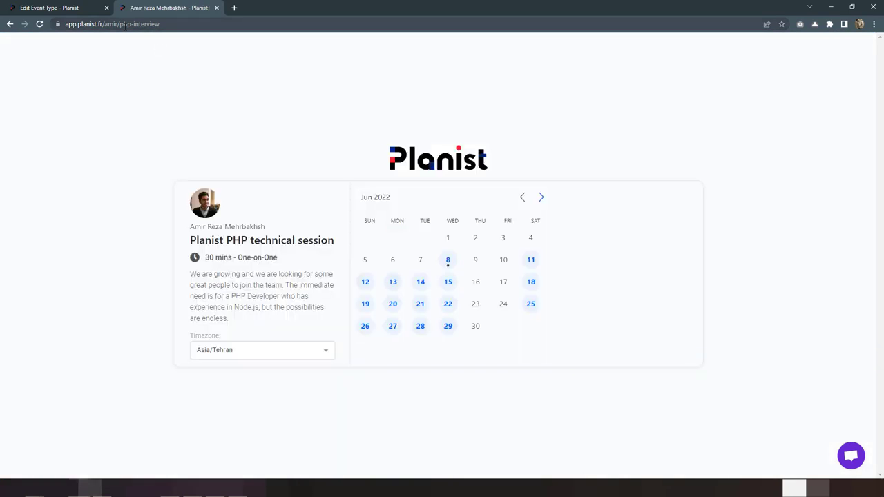
# Step: Highlight php-interview in the booking page address, then return to the event type editor
pyautogui.moveTo(119, 25); pyautogui.dragTo(184, 36)
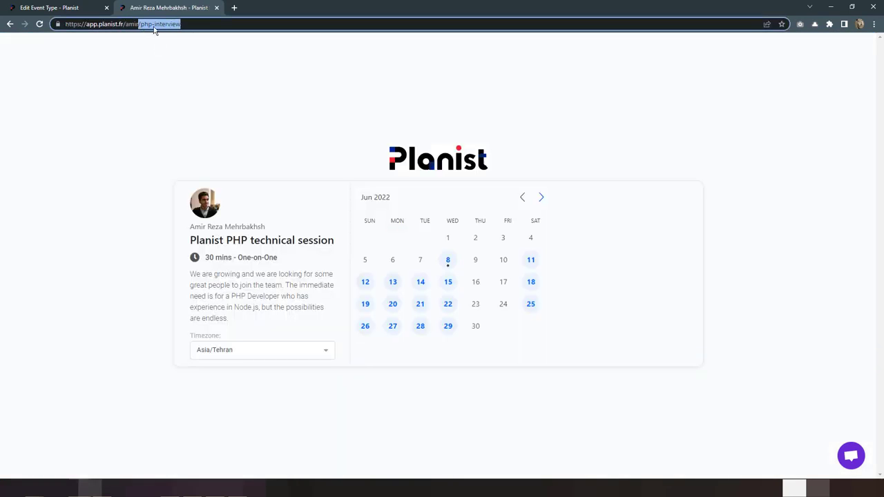
pyautogui.click(189, 26)
pyautogui.moveTo(179, 25); pyautogui.dragTo(141, 25)
pyautogui.click(94, 206)
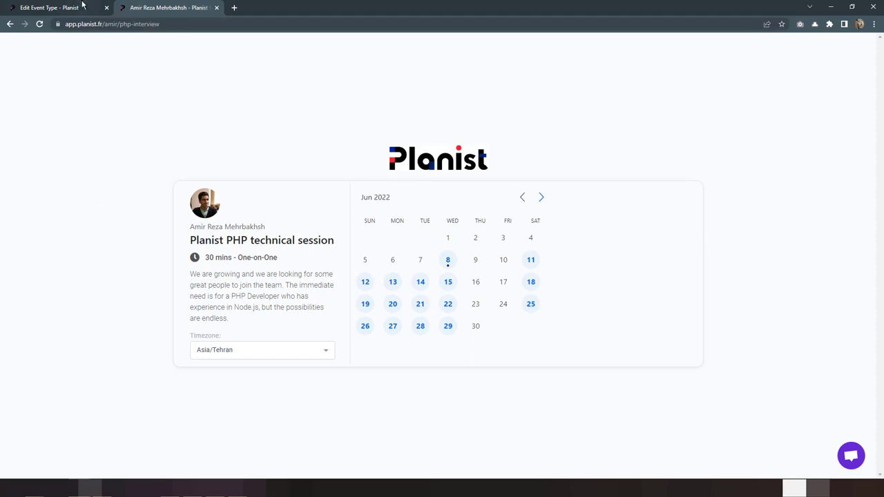
# Step: Switch the PHP session's schedule from Working Hour to custom Saturday–Wednesday 09:00–17:00 hours
pyautogui.click(82, 6)
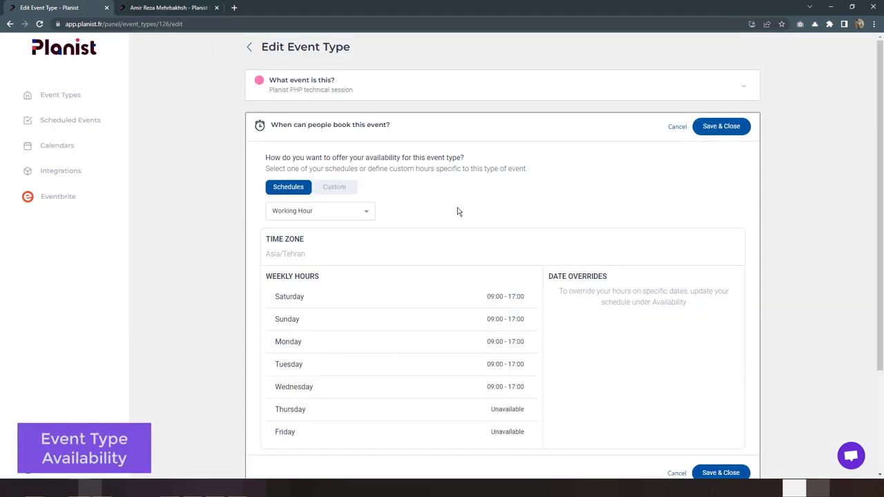
pyautogui.scroll(-1, 458, 211)
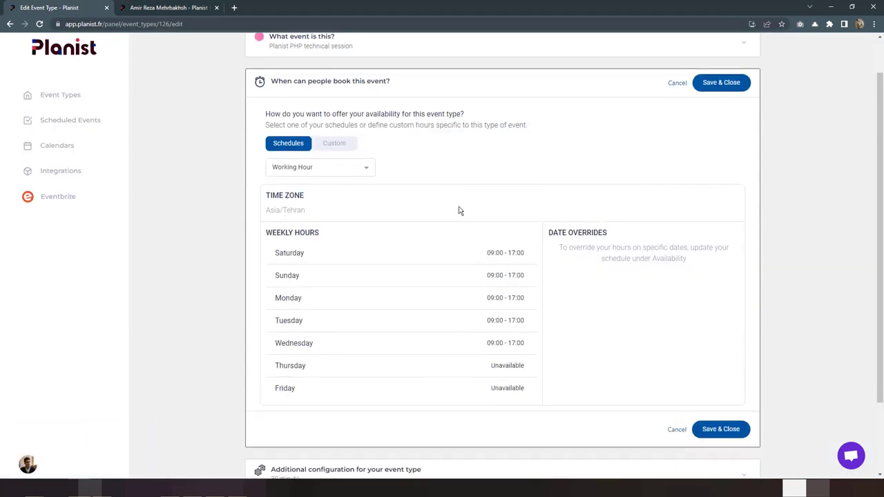
pyautogui.scroll(1, 476, 210)
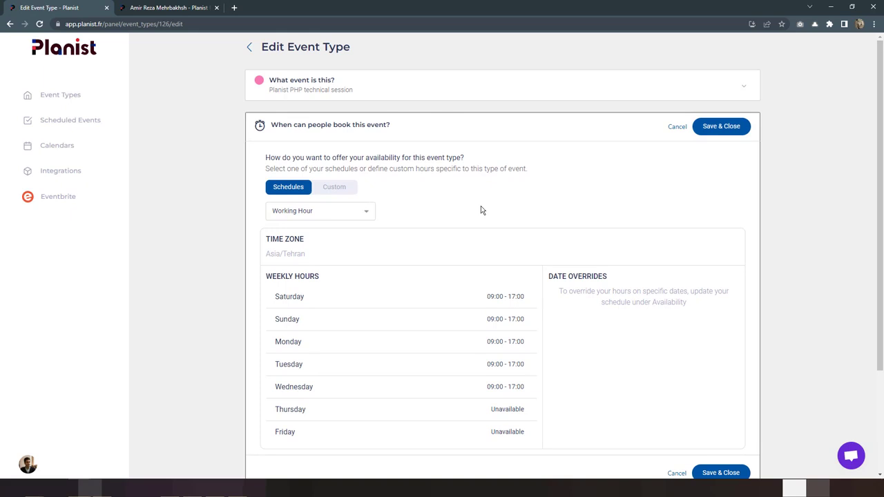
pyautogui.scroll(-1, 481, 210)
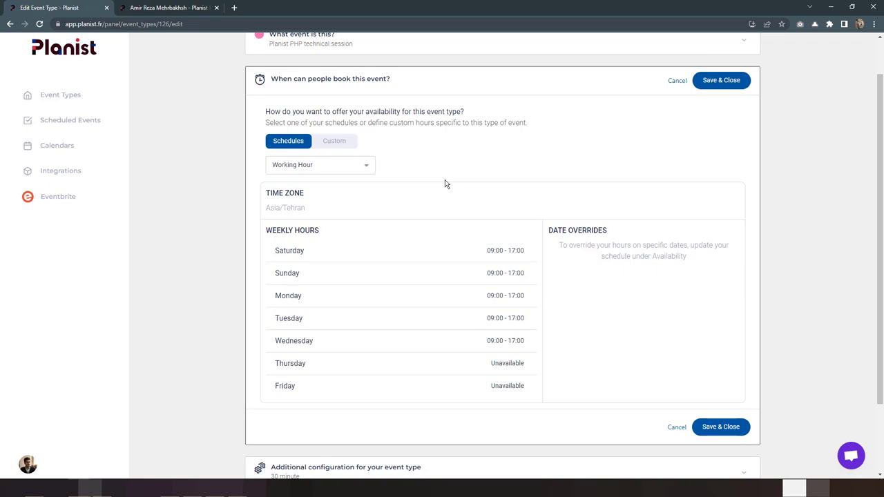
pyautogui.click(340, 144)
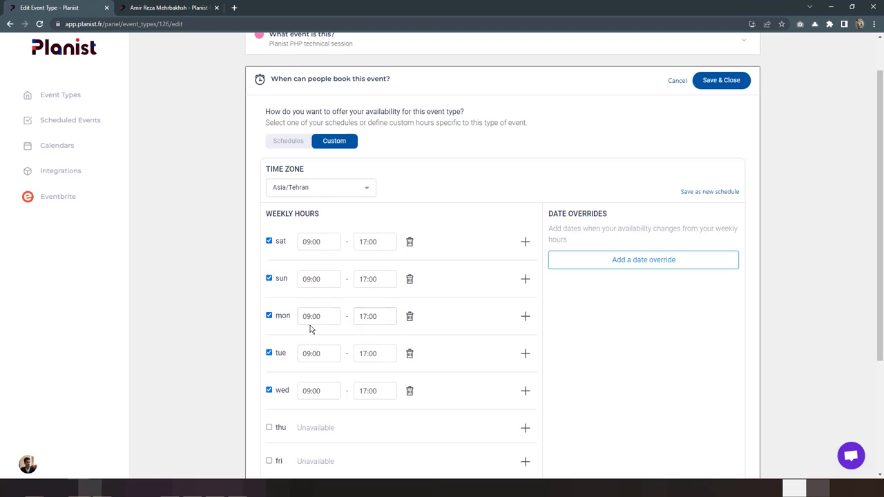
# Step: End Monday's availability at 10:15
pyautogui.click(378, 318)
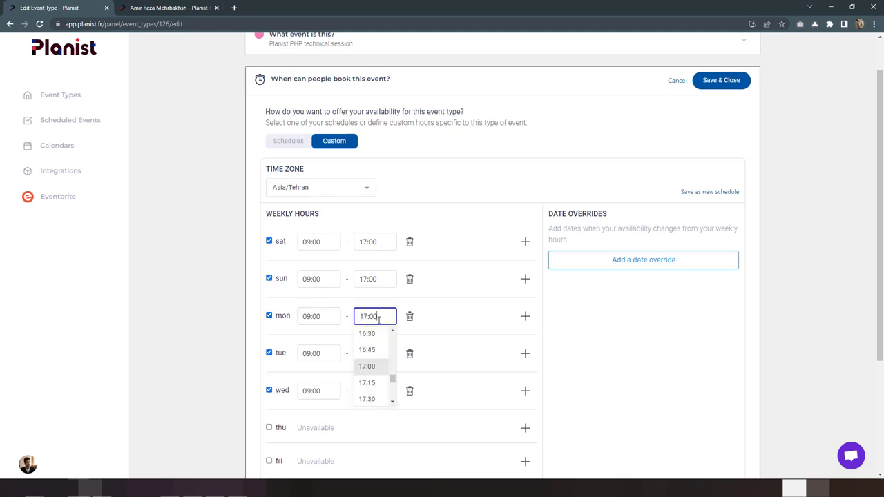
pyautogui.scroll(7, 374, 360)
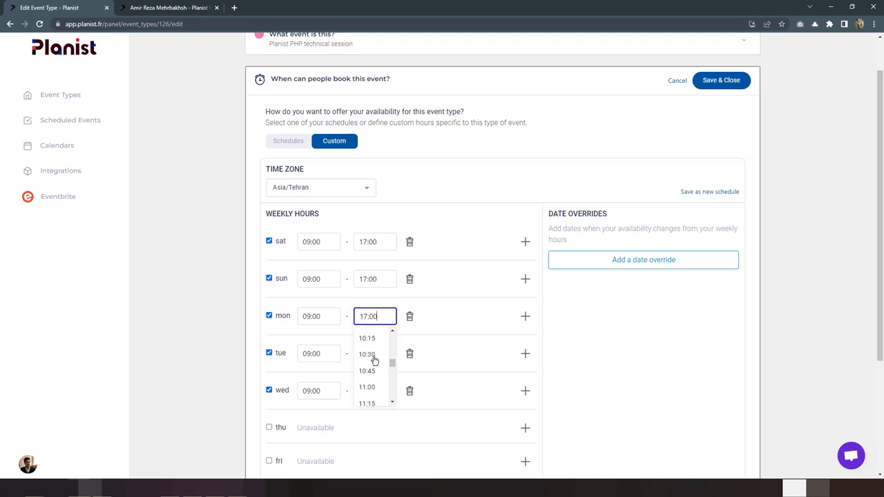
pyautogui.click(370, 343)
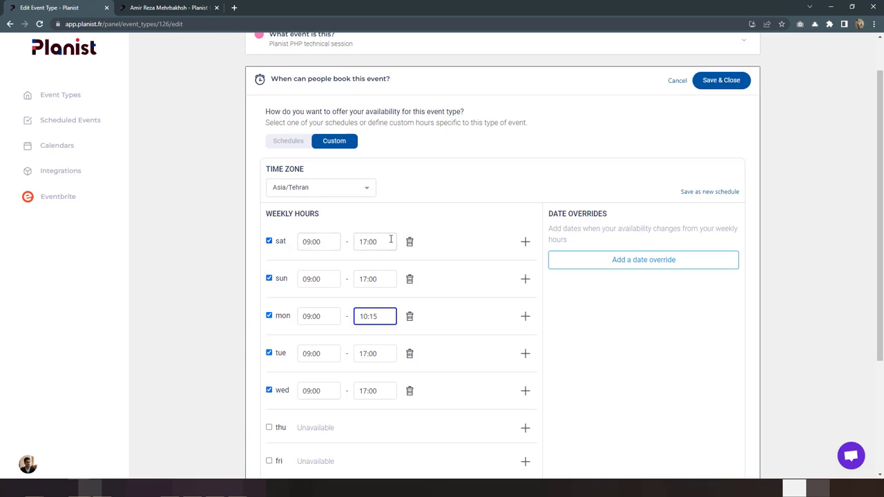
# Step: Split Saturday's hours into 09:00–11:00 and 12:00–16:00
pyautogui.doubleClick(365, 242)
pyautogui.write('11')
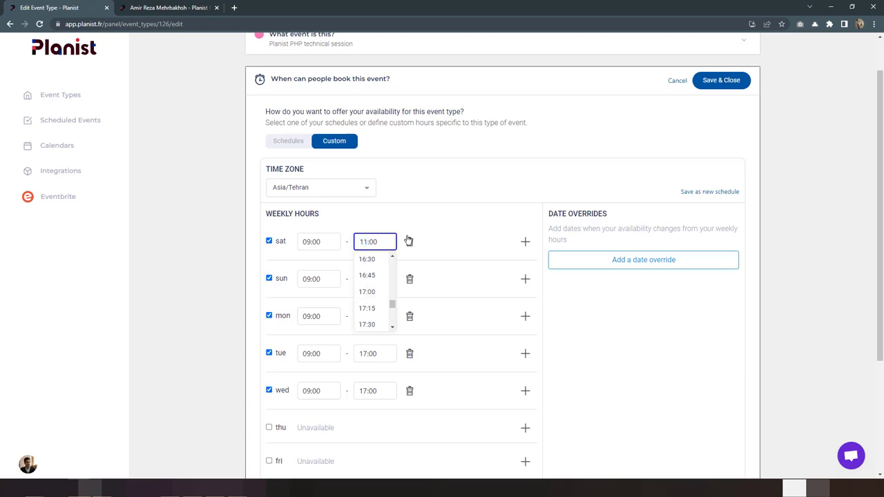
pyautogui.click(476, 242)
pyautogui.click(525, 242)
pyautogui.doubleClick(318, 266)
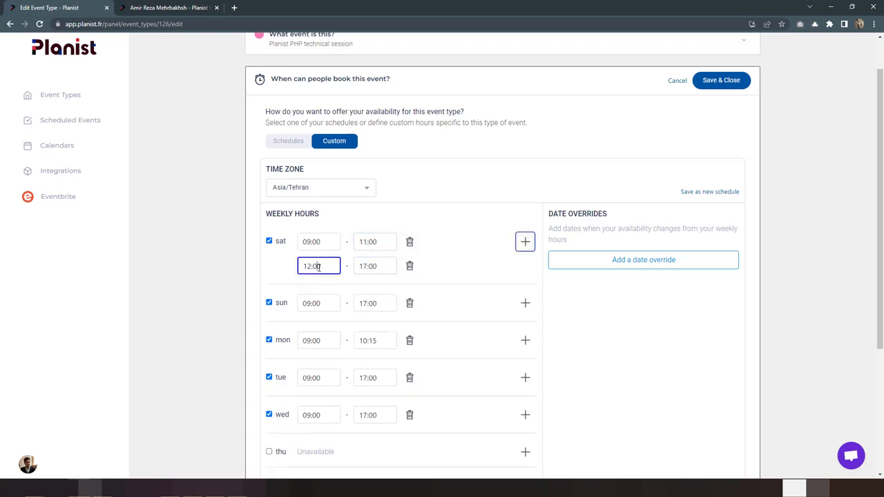
pyautogui.doubleClick(371, 267)
pyautogui.write('16')
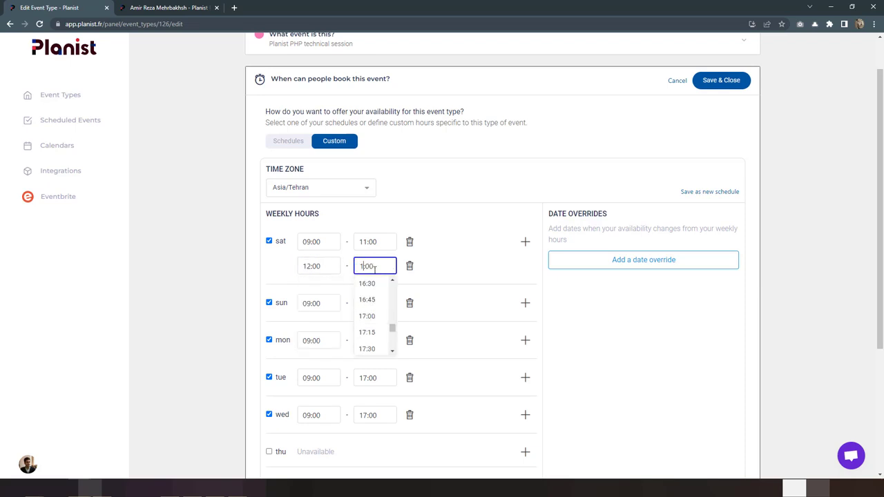
pyautogui.click(435, 243)
pyautogui.scroll(-2, 435, 242)
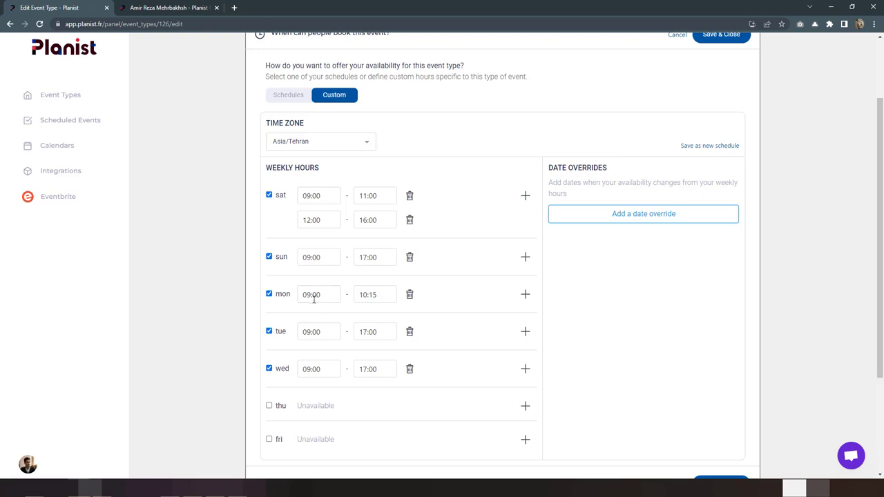
# Step: Add a date override marking 2022-06-27 as Unavailable
pyautogui.click(593, 216)
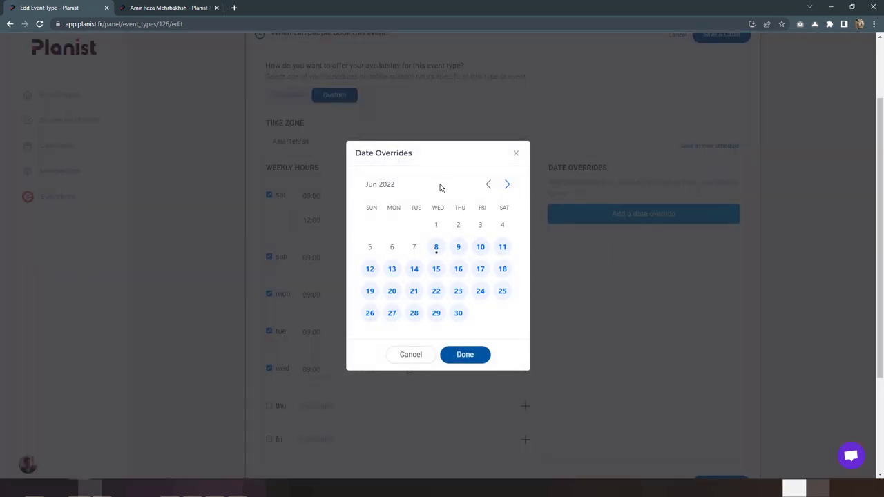
pyautogui.click(393, 316)
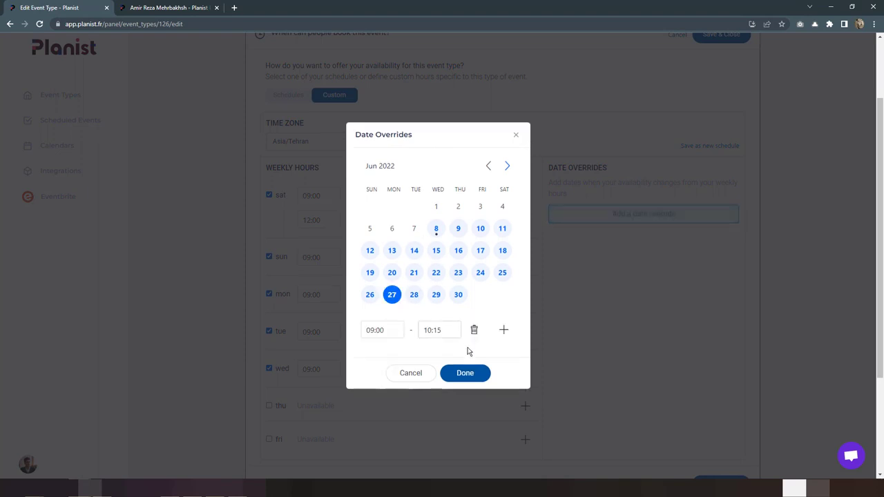
pyautogui.click(475, 331)
pyautogui.click(461, 371)
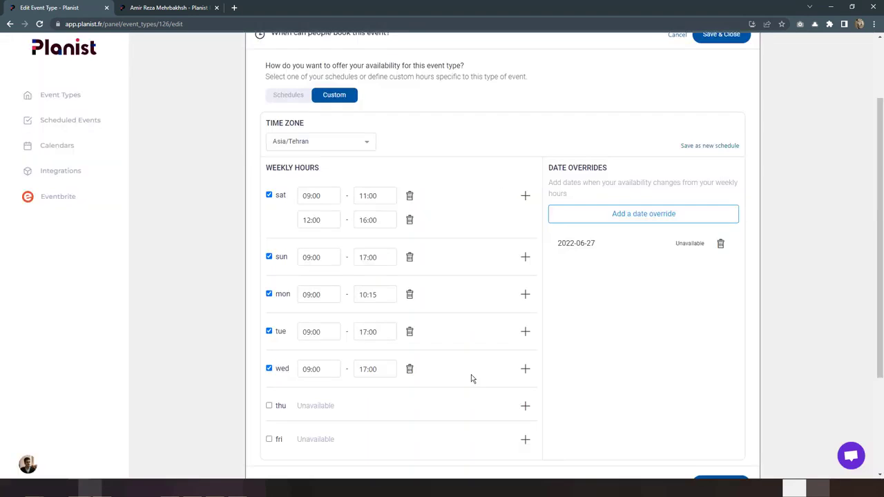
pyautogui.scroll(1, 649, 246)
pyautogui.scroll(1, 717, 197)
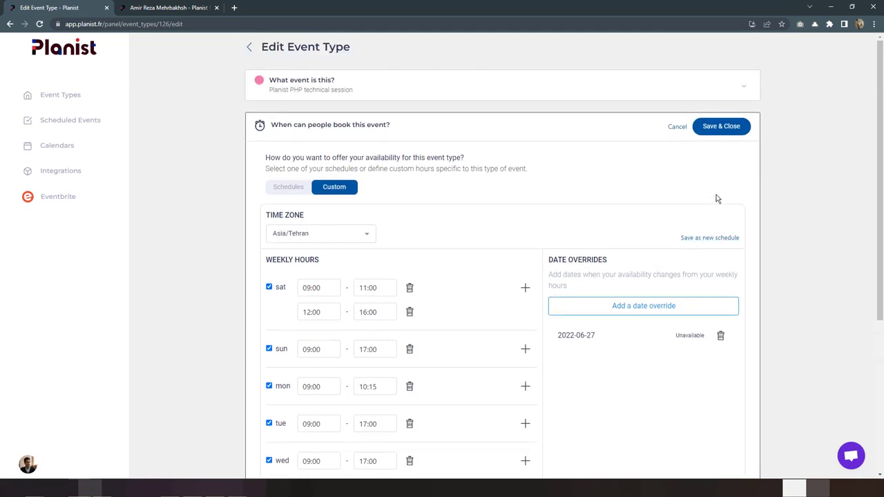
pyautogui.scroll(-2, 716, 197)
pyautogui.scroll(1, 716, 198)
pyautogui.scroll(-1, 716, 197)
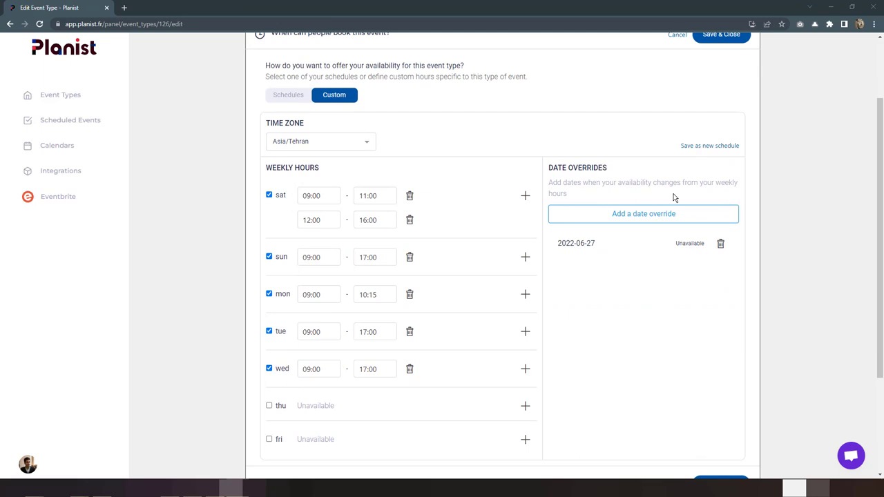
pyautogui.scroll(2, 663, 166)
# Step: Keep the session duration at 30 min in the additional configuration settings
pyautogui.click(676, 125)
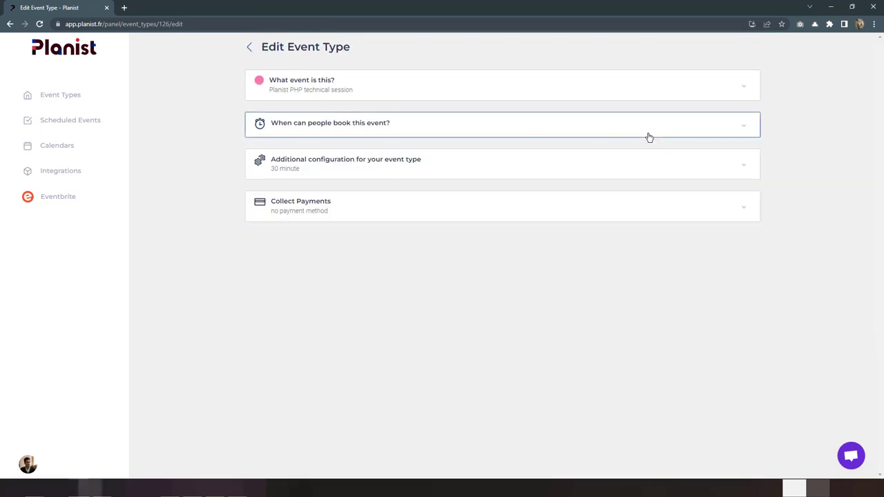
pyautogui.click(444, 172)
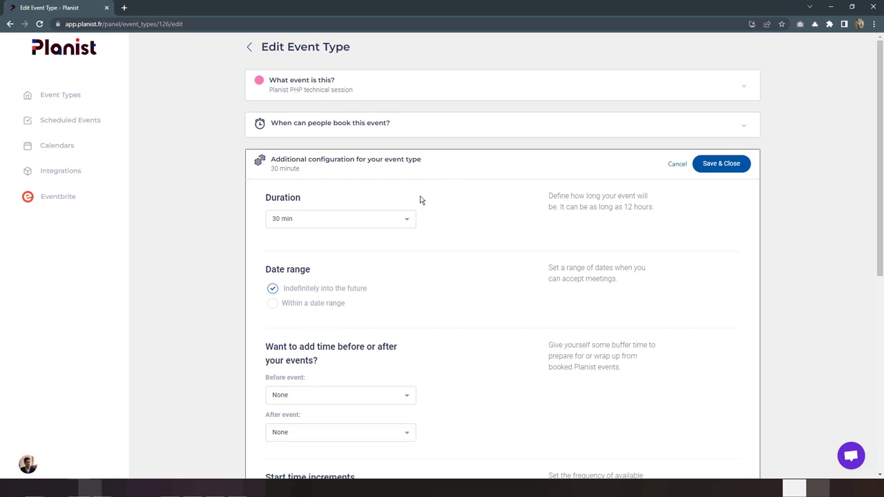
pyautogui.click(391, 220)
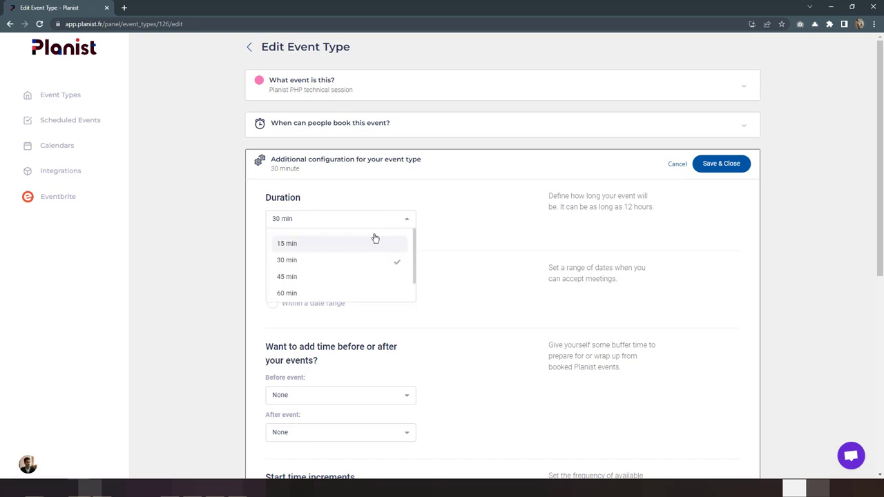
pyautogui.click(432, 259)
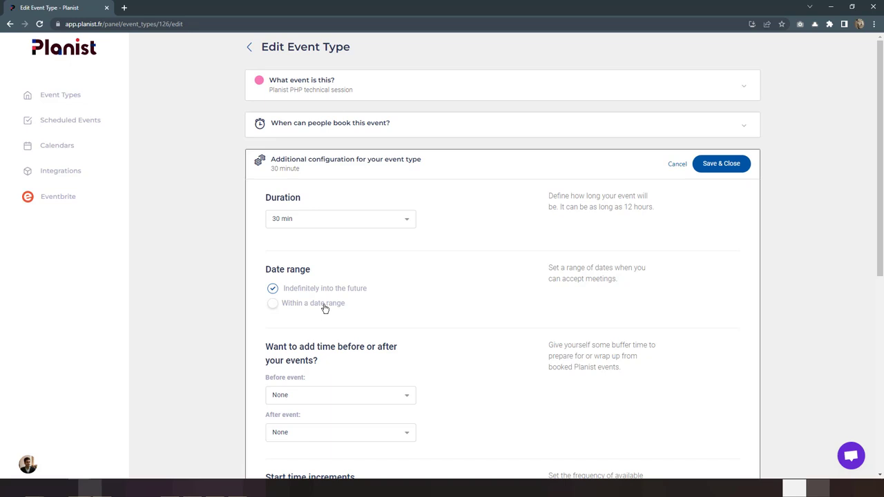
# Step: Limit bookings to the date range 2022/06/08 – 2022/06/30
pyautogui.click(325, 308)
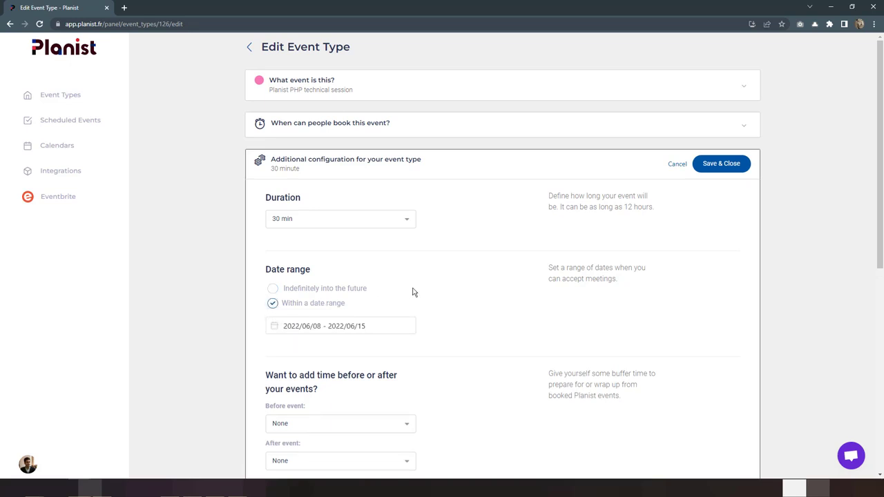
pyautogui.click(381, 325)
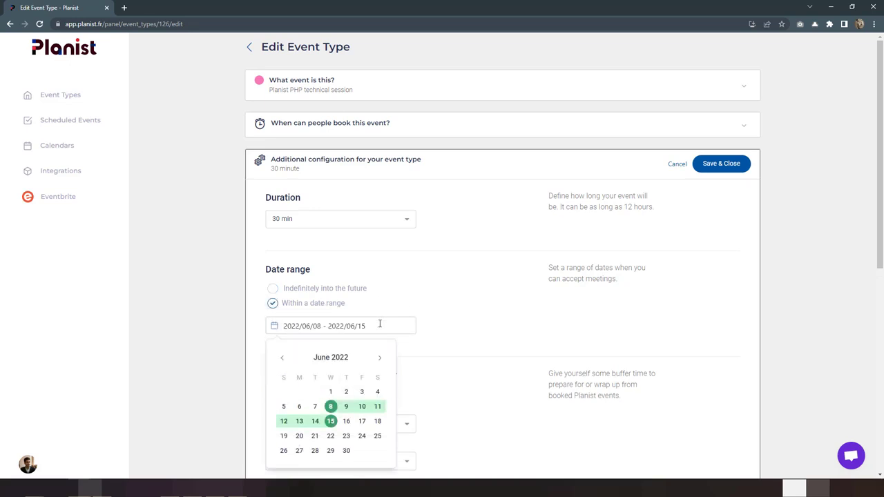
pyautogui.click(332, 408)
pyautogui.click(346, 451)
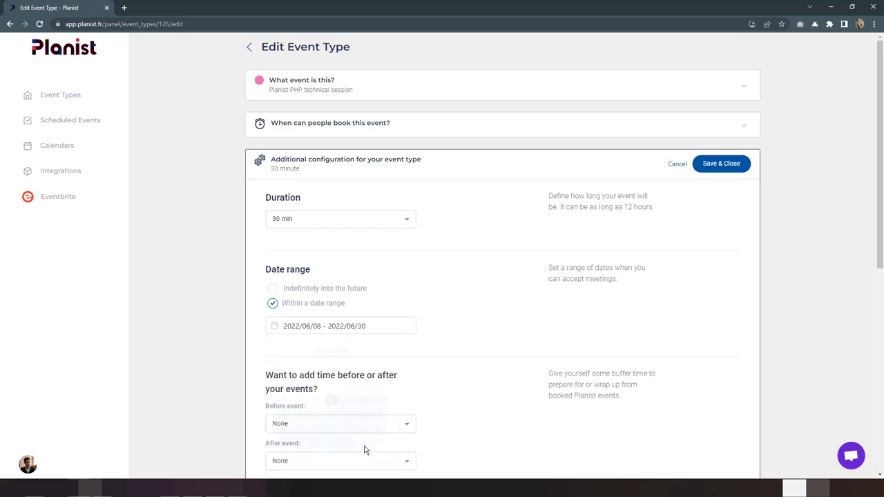
pyautogui.click(326, 323)
pyautogui.click(434, 325)
pyautogui.click(381, 330)
pyautogui.click(522, 331)
# Step: Set both the before-event and after-event buffers to 15 min
pyautogui.scroll(-4, 522, 331)
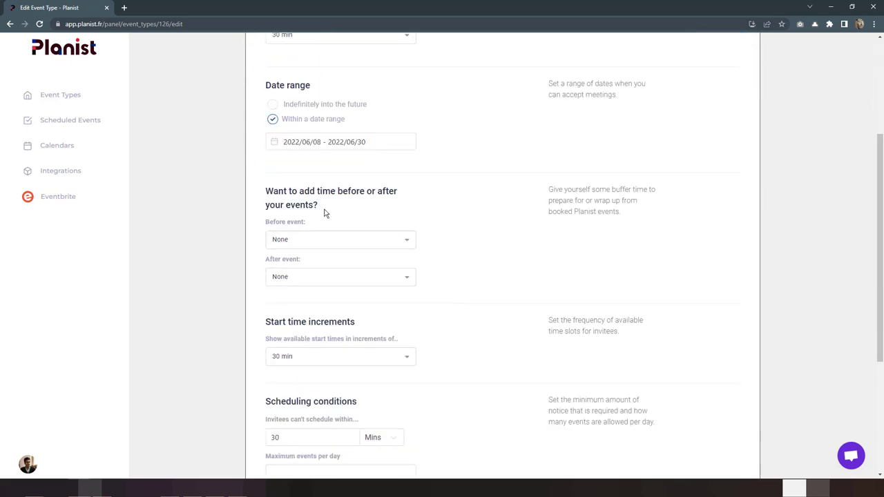
pyautogui.click(322, 246)
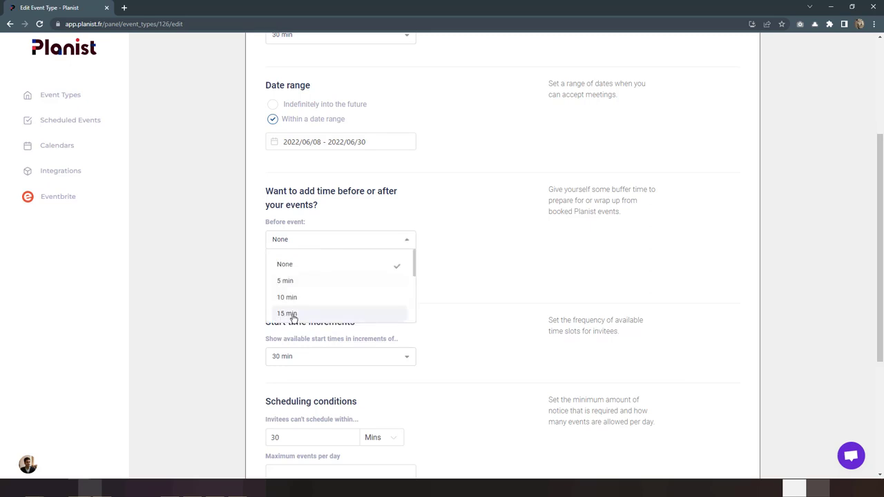
pyautogui.click(304, 313)
pyautogui.click(315, 278)
pyautogui.click(306, 350)
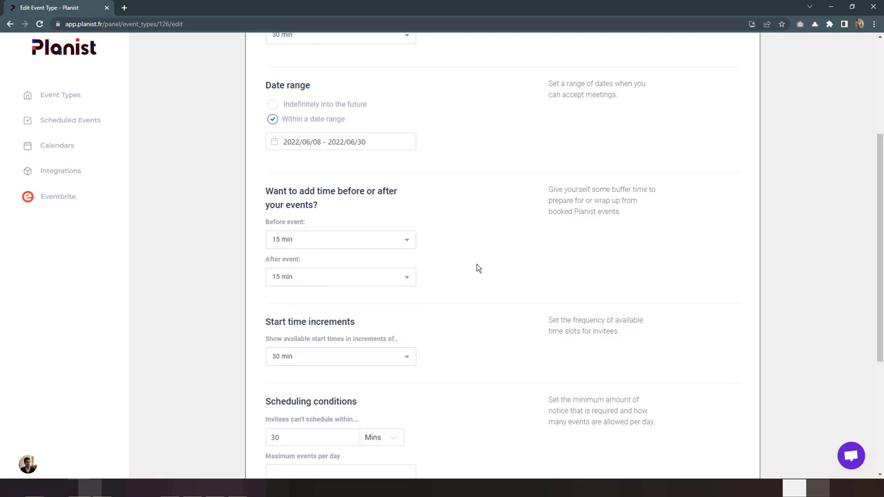
pyautogui.scroll(-2, 477, 265)
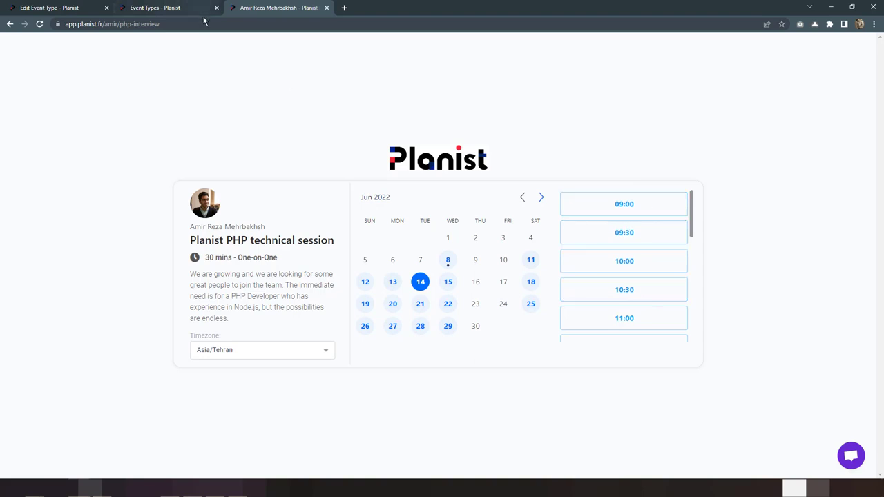
# Step: Review the 30 Mins minimum scheduling notice and compare it with the booking page's June 8 slots
pyautogui.click(69, 7)
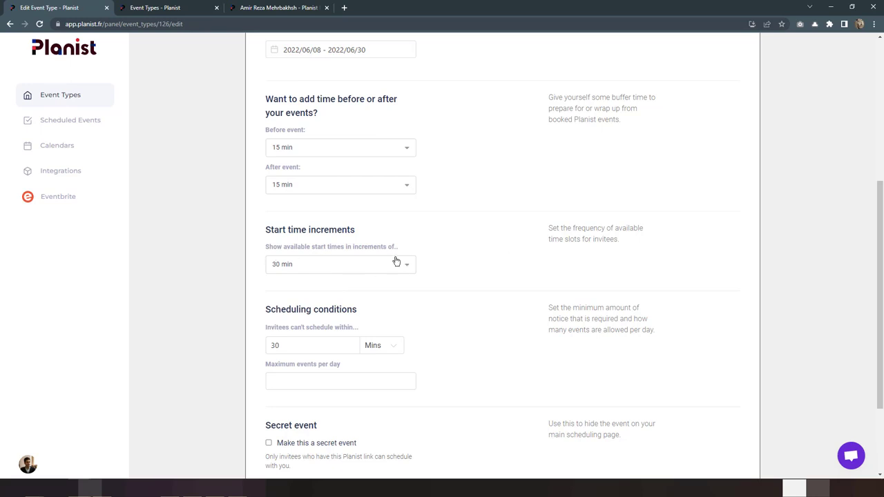
pyautogui.scroll(-3, 453, 246)
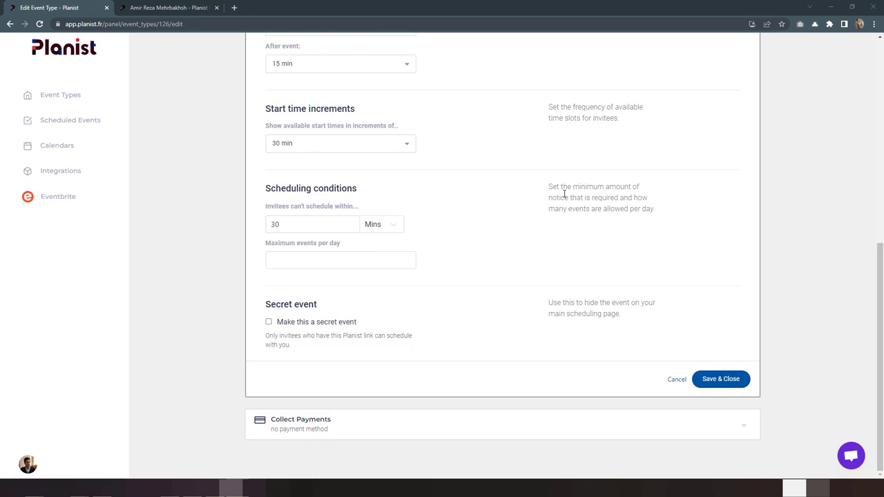
pyautogui.moveTo(548, 187); pyautogui.dragTo(619, 198)
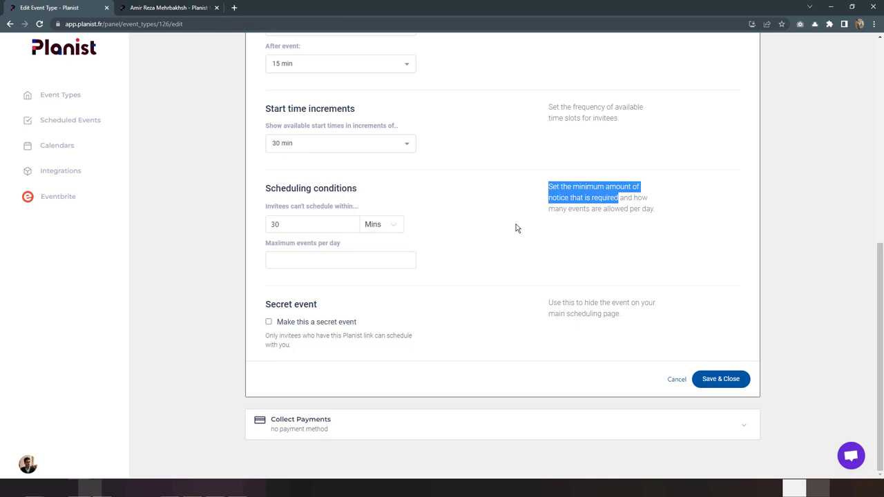
pyautogui.click(169, 8)
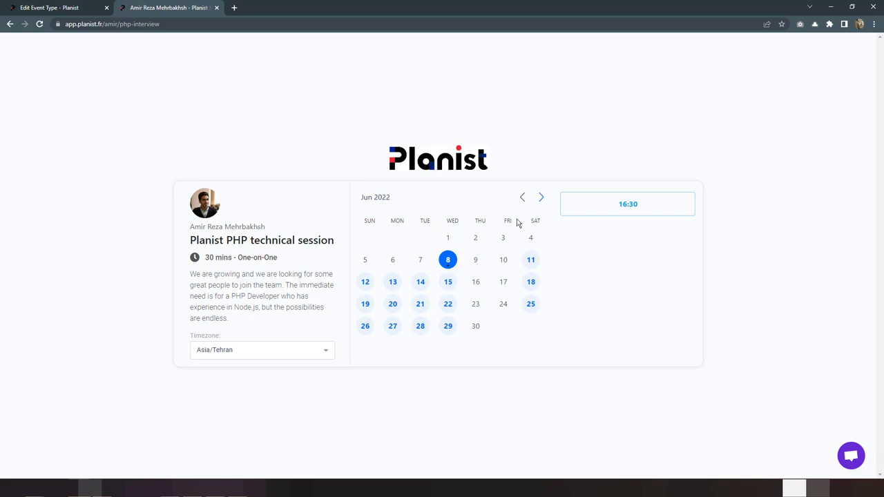
pyautogui.click(74, 9)
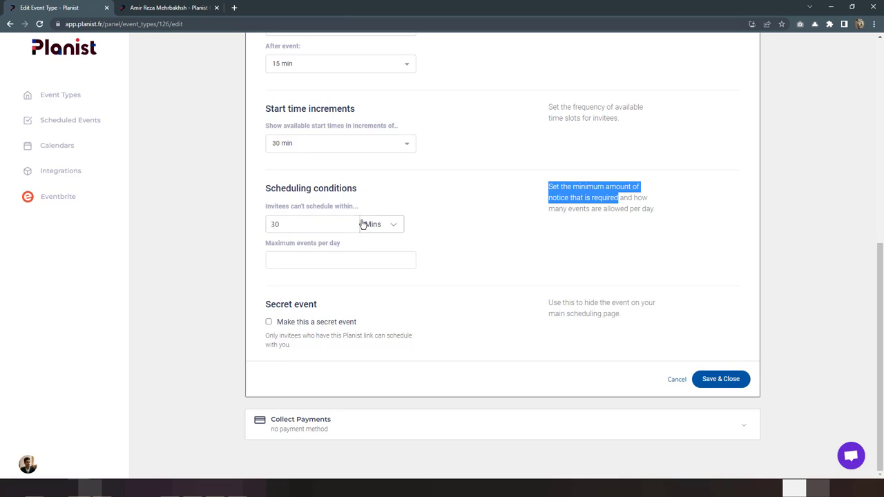
# Step: Change the minimum scheduling notice from 30 to 10 minutes and save
pyautogui.click(281, 225)
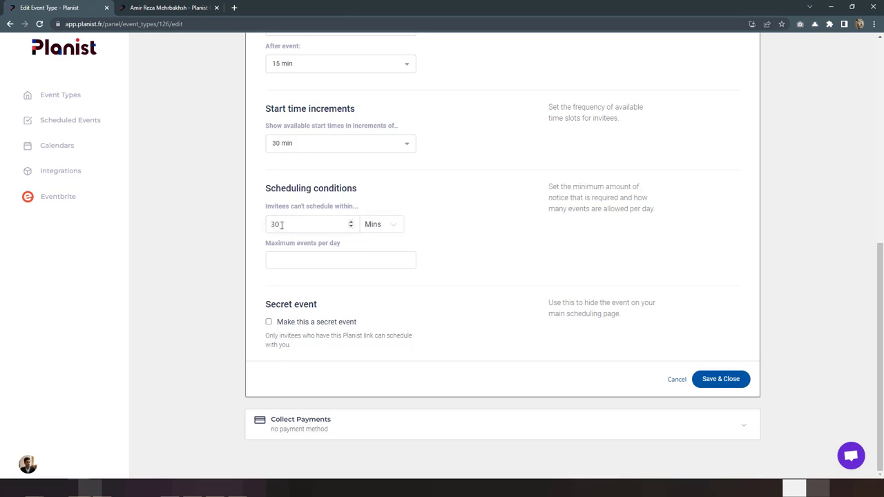
pyautogui.moveTo(281, 224); pyautogui.dragTo(241, 233)
pyautogui.write('1')
pyautogui.click(721, 384)
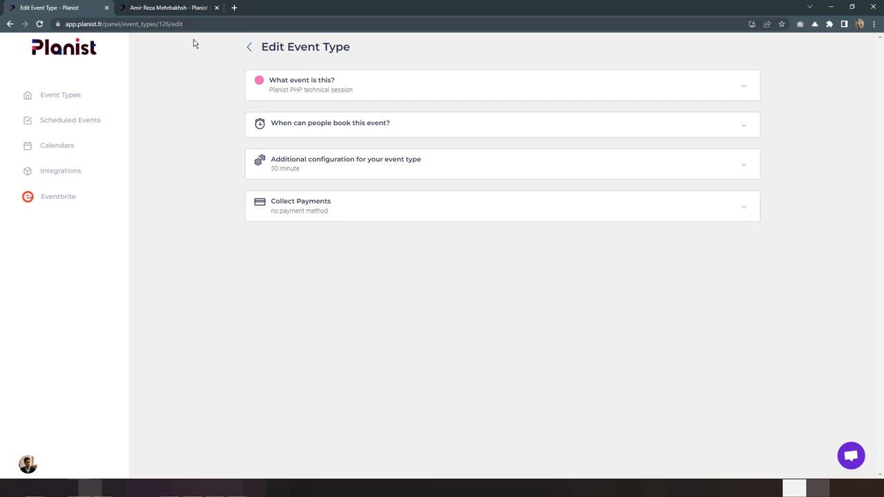
# Step: Reload the booking page and confirm June 8 now offers 16:00 and 16:30
pyautogui.click(146, 10)
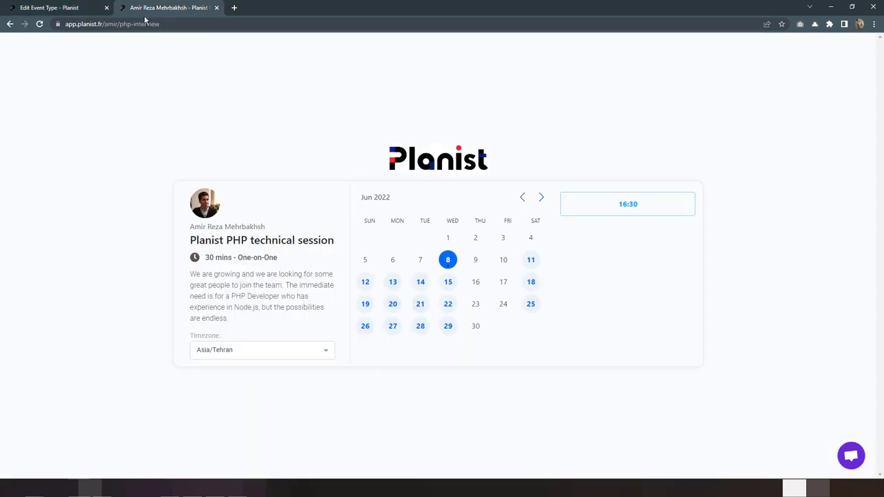
pyautogui.click(46, 26)
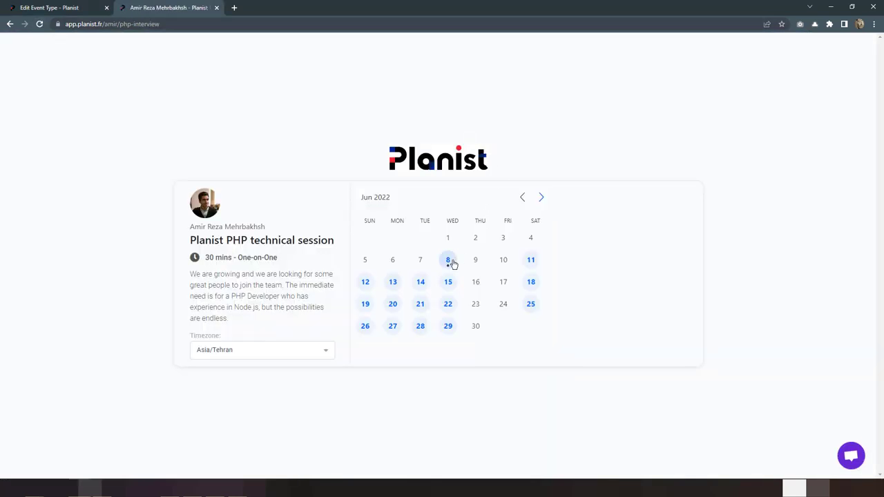
pyautogui.click(452, 263)
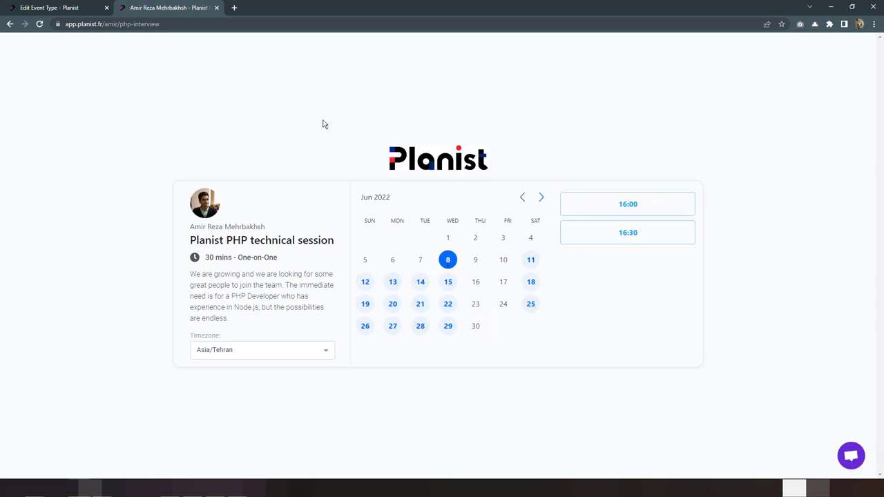
pyautogui.click(72, 12)
pyautogui.click(356, 177)
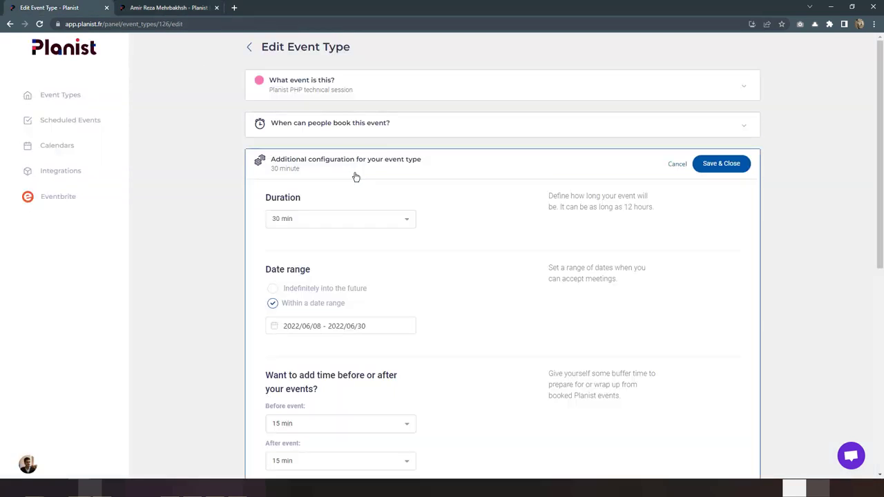
# Step: Clear the daily maximum of 10 events, make the PHP session a secret event, and save
pyautogui.scroll(-5, 438, 227)
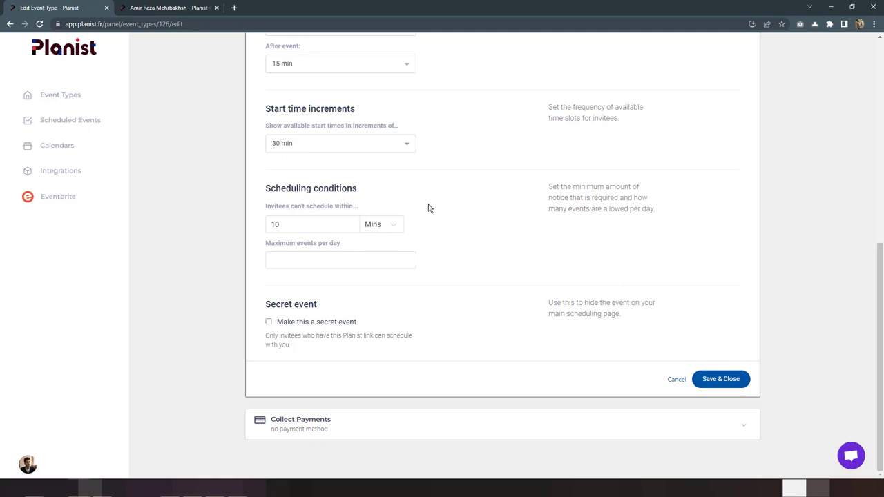
pyautogui.moveTo(263, 248); pyautogui.dragTo(364, 248)
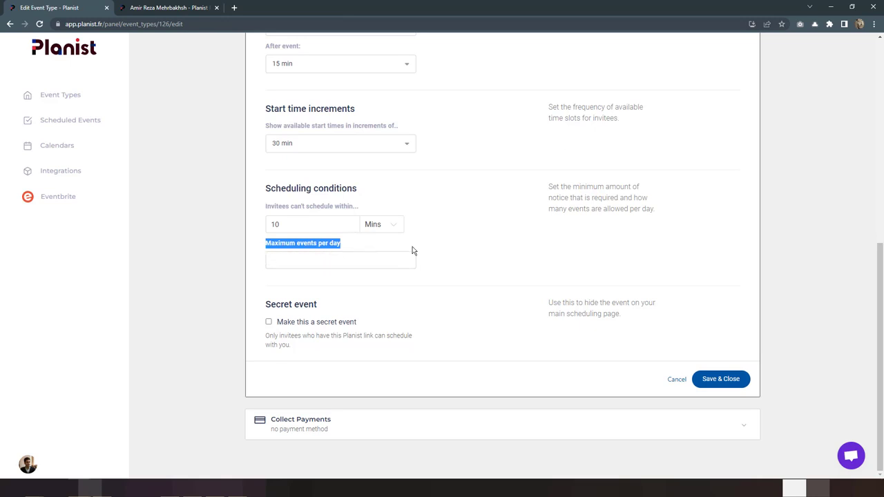
pyautogui.click(379, 264)
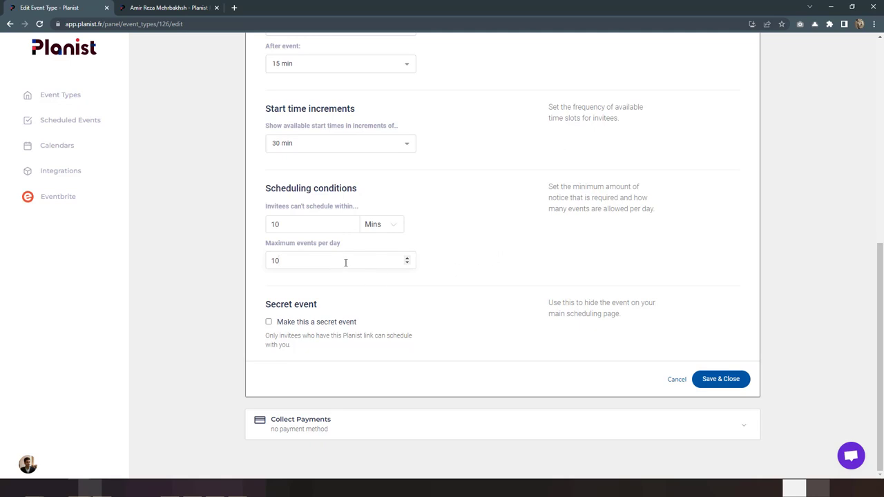
pyautogui.moveTo(284, 258); pyautogui.dragTo(256, 258)
pyautogui.press('BackSpace')
pyautogui.click(317, 324)
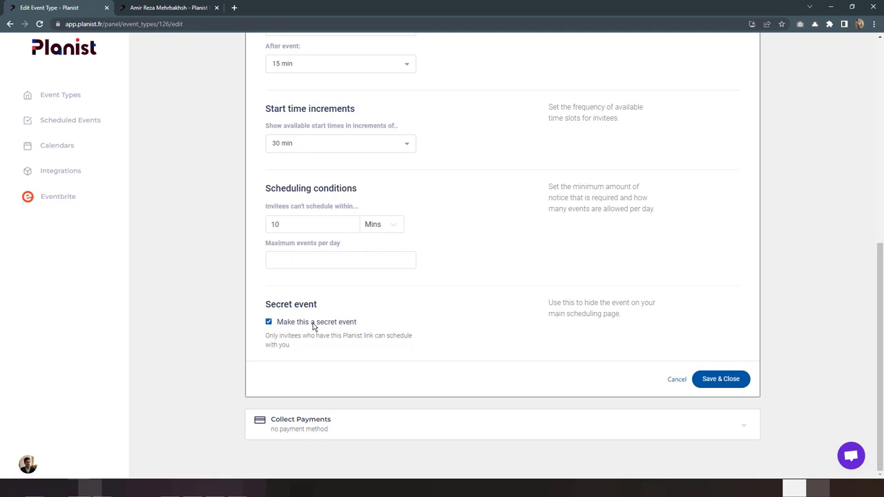
pyautogui.click(725, 381)
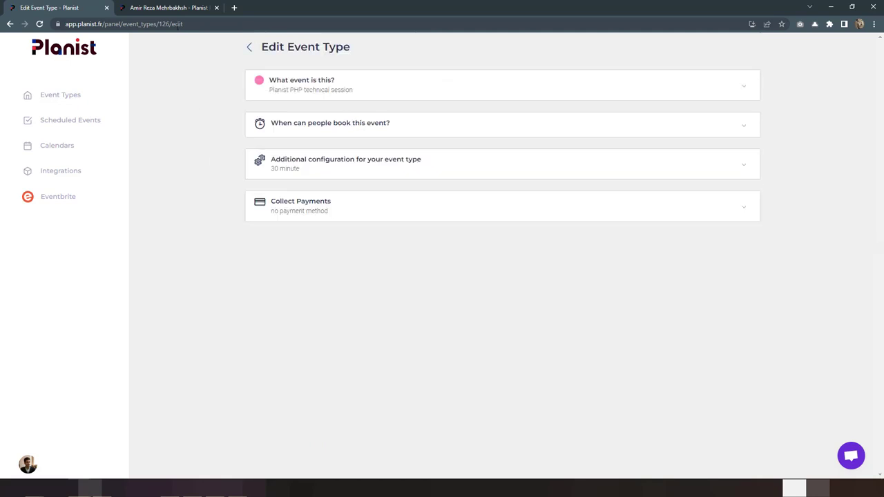
# Step: Confirm the public profile hides the secret PHP session, then go to the Event Types list
pyautogui.click(171, 8)
pyautogui.click(10, 24)
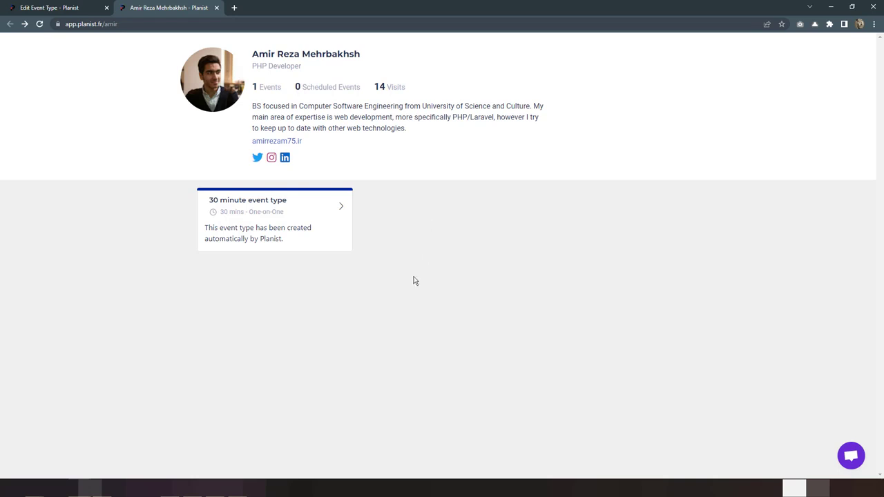
pyautogui.click(62, 9)
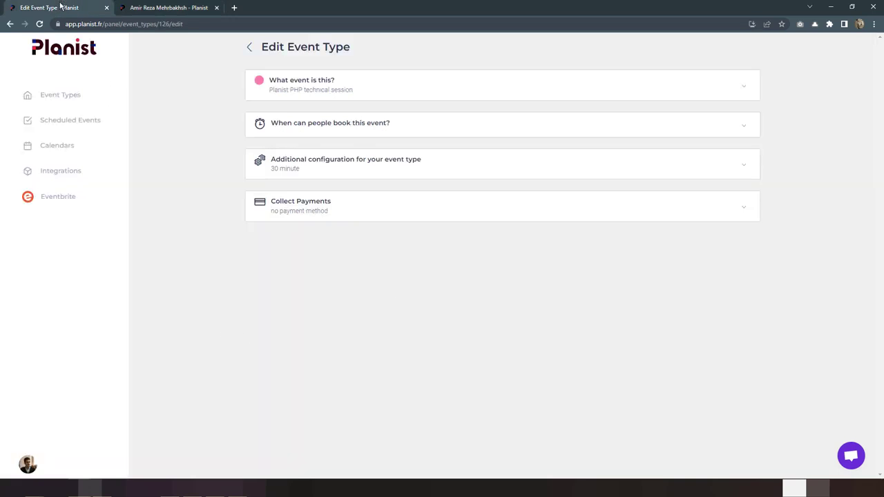
pyautogui.click(61, 96)
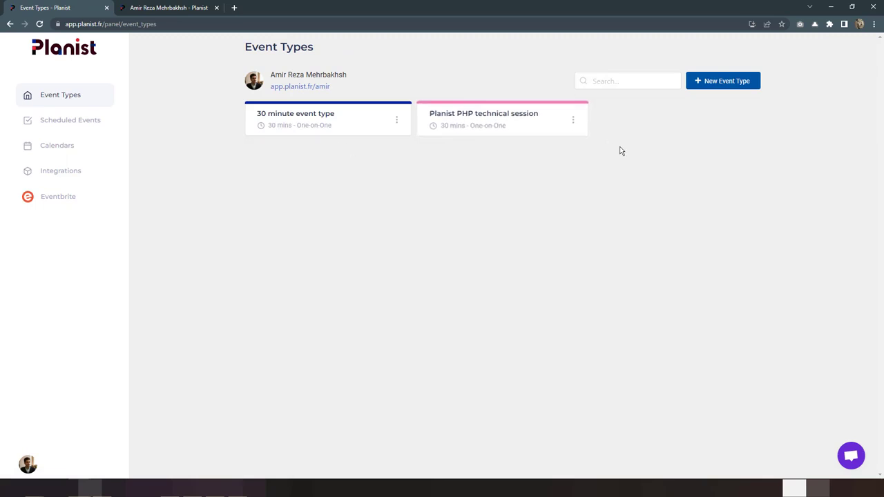
# Step: Test the PHP session's copied php-interview link in a new tab, then close that tab
pyautogui.click(574, 120)
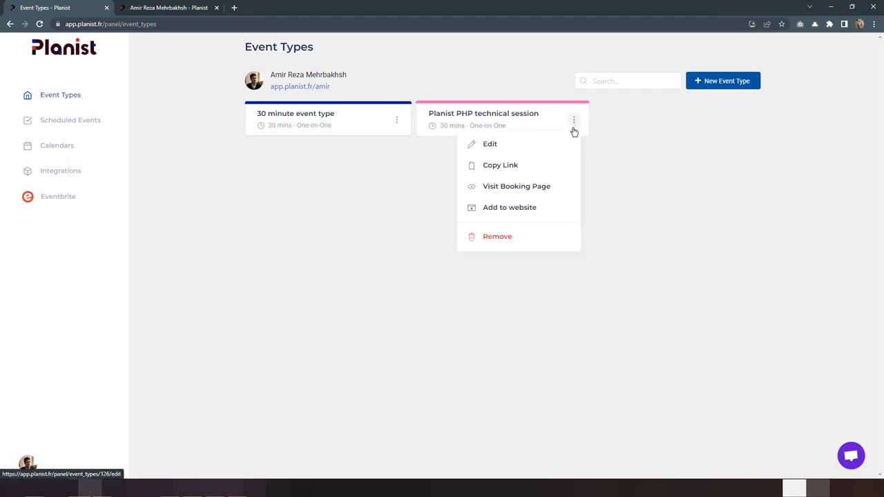
pyautogui.click(531, 168)
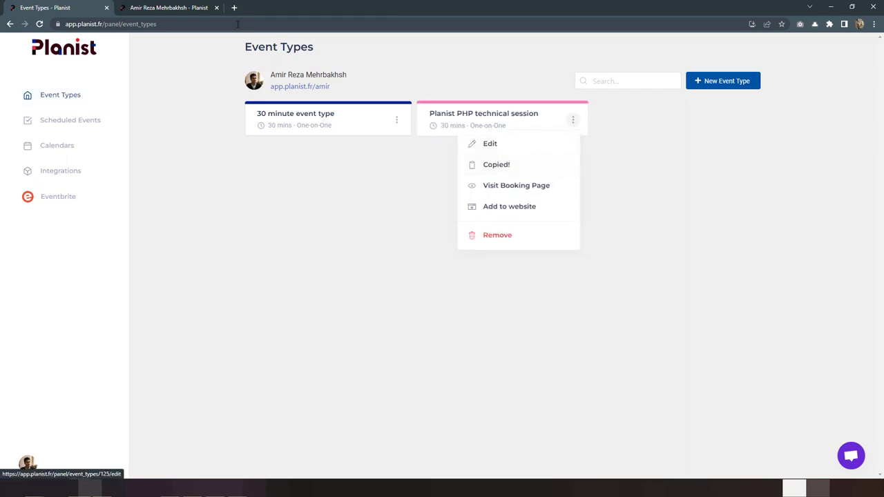
pyautogui.click(234, 7)
pyautogui.hotkey('ctrl', 'v')
pyautogui.press('Return')
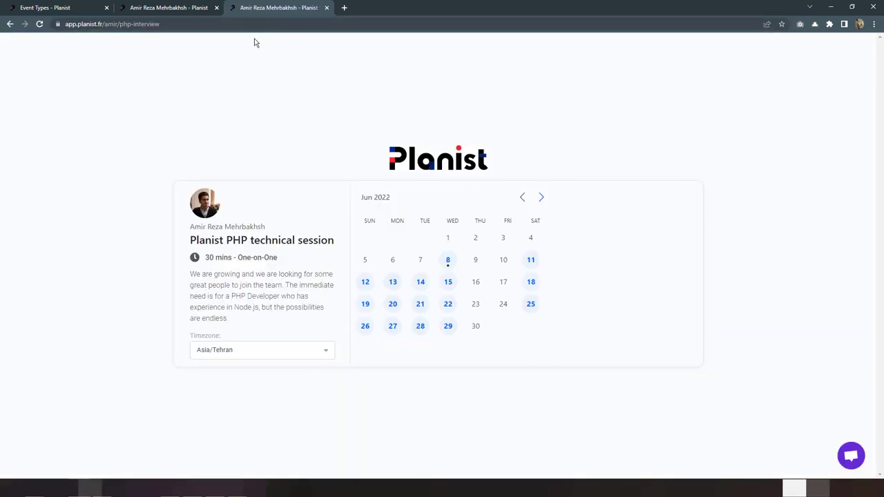
pyautogui.hotkey('ctrl', 'w')
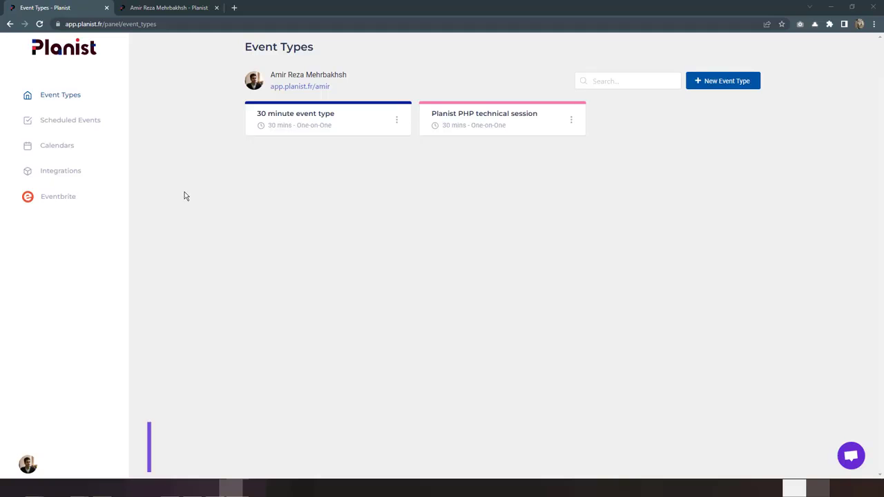
pyautogui.click(181, 7)
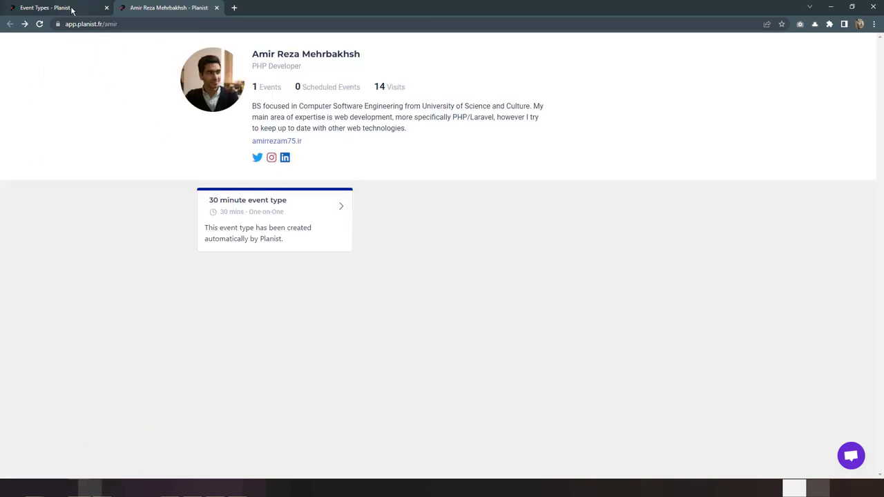
# Step: Pick the 09:30 slot on June 11 for the 30 minute event type
pyautogui.click(294, 244)
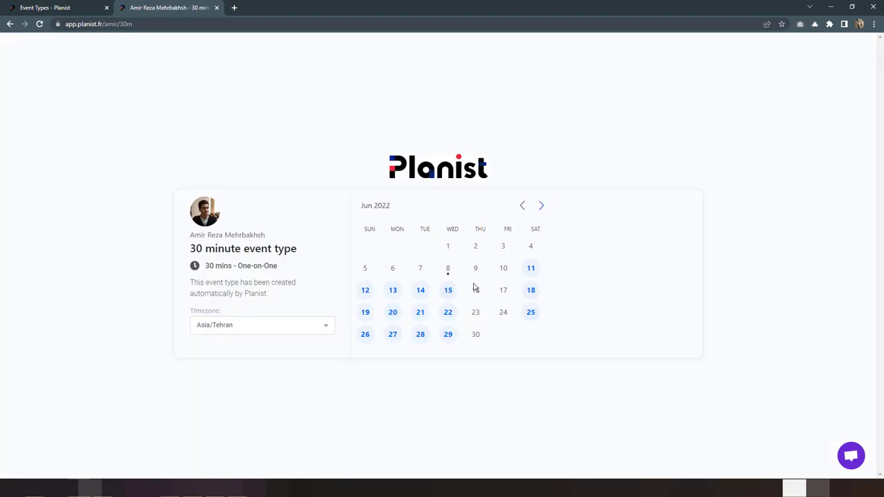
pyautogui.click(530, 268)
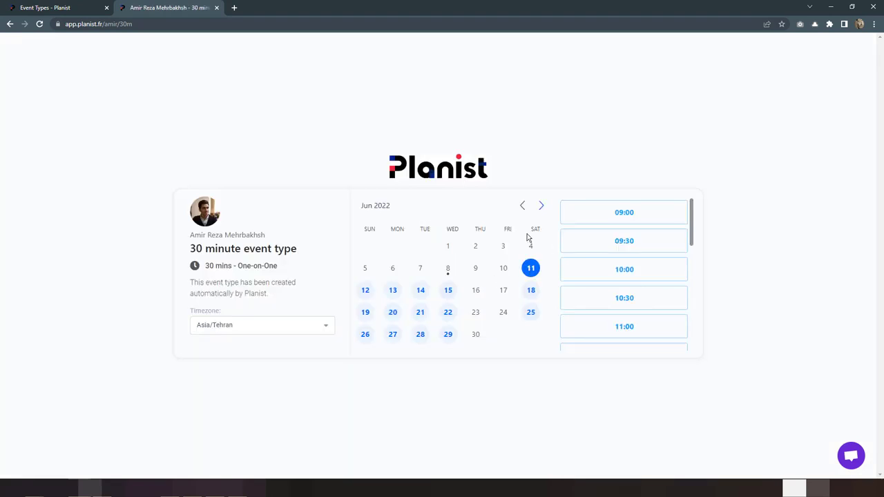
pyautogui.click(630, 251)
pyautogui.click(642, 257)
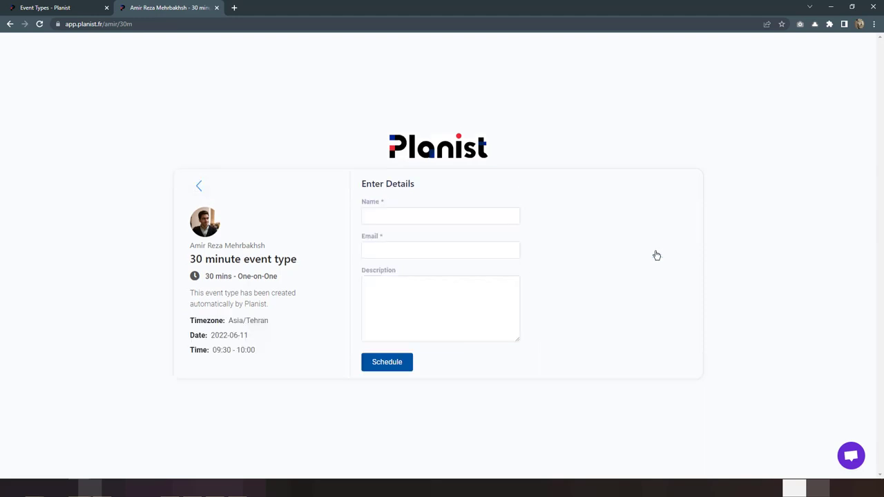
# Step: Fill in the invitee's name and e-mail from autofill and schedule the booking
pyautogui.click(442, 216)
pyautogui.click(419, 255)
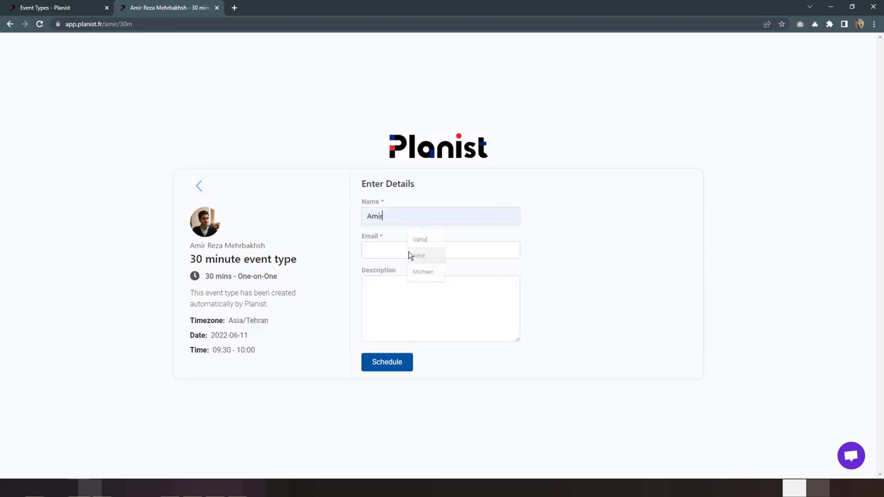
pyautogui.click(408, 251)
pyautogui.click(434, 293)
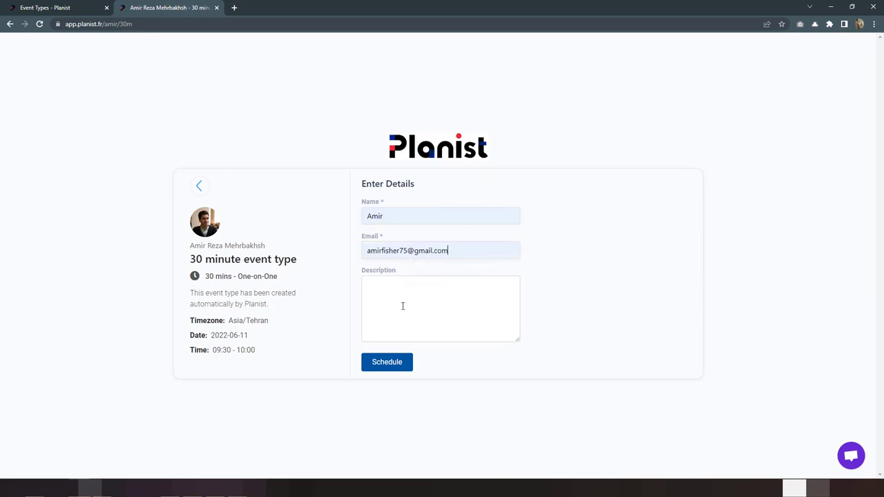
pyautogui.click(405, 309)
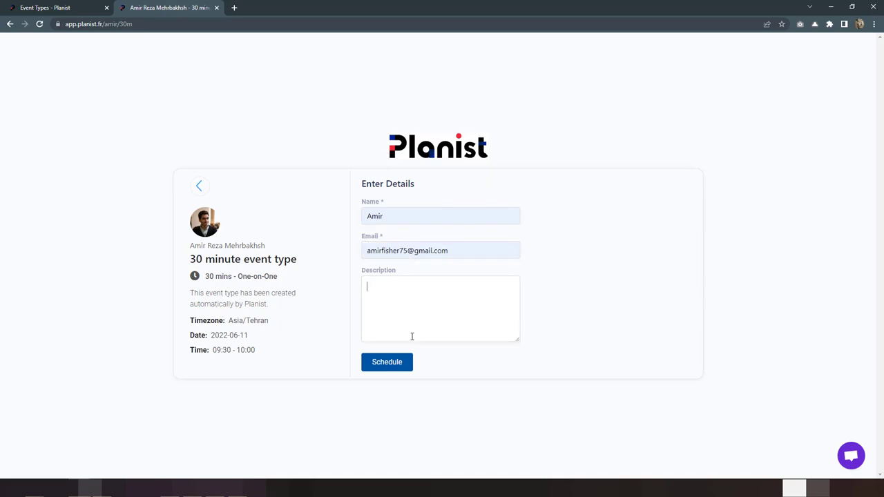
pyautogui.click(392, 373)
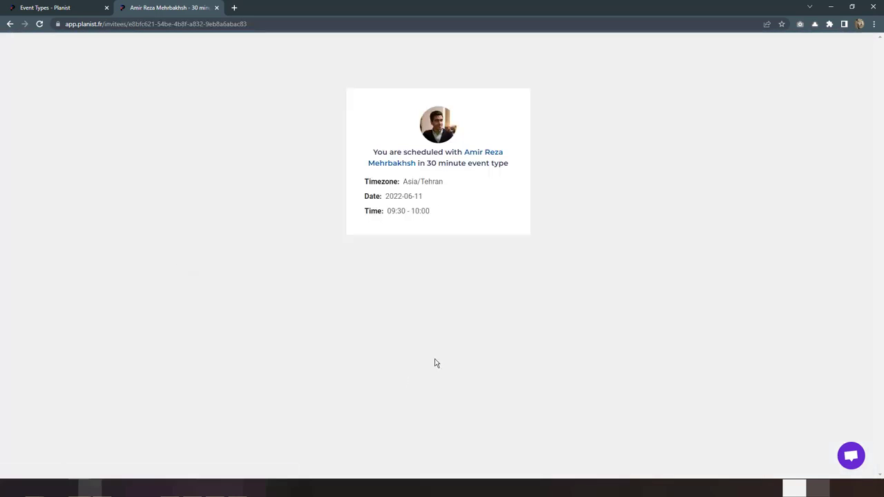
pyautogui.click(68, 11)
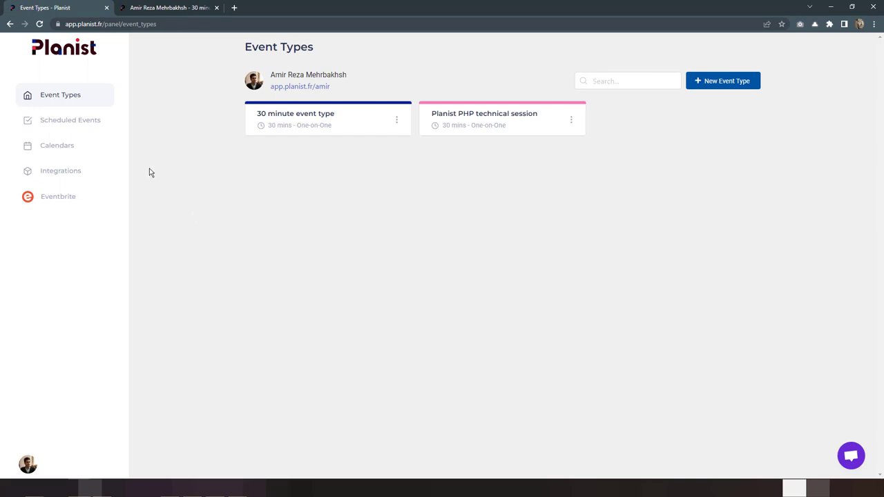
# Step: Check the Jun 11 booking's details under Scheduled Events, then go to Calendars
pyautogui.click(56, 122)
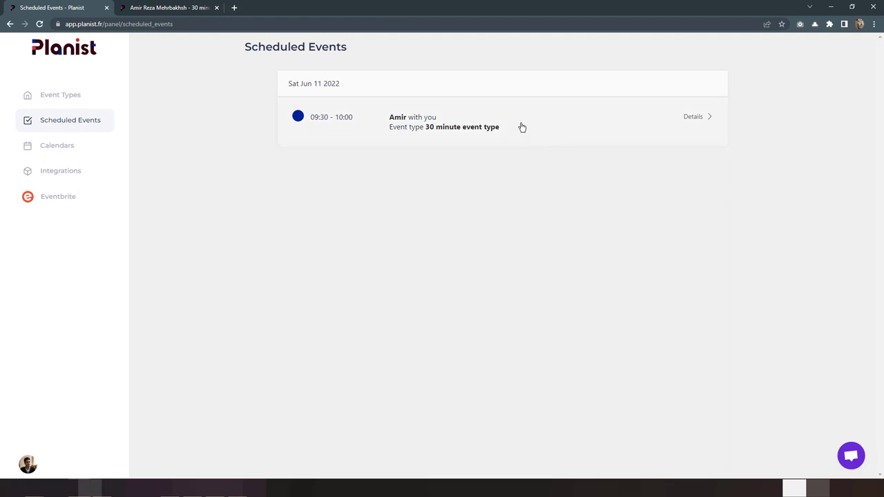
pyautogui.click(446, 140)
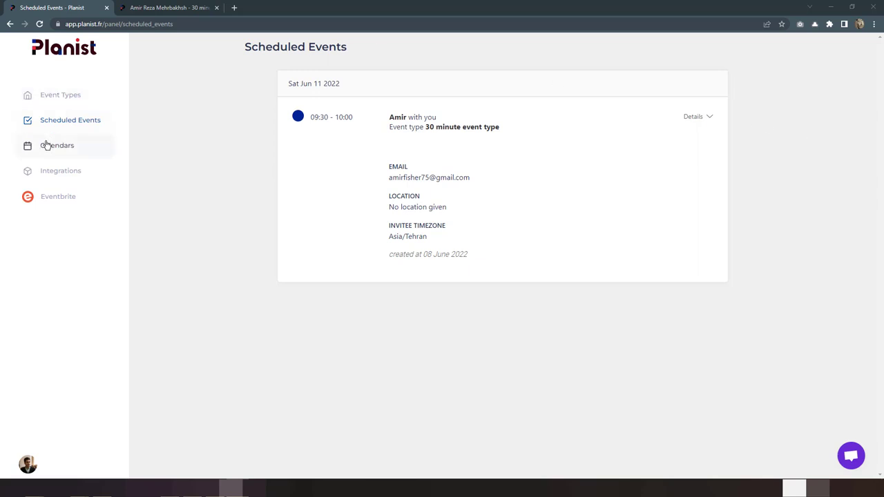
pyautogui.click(96, 151)
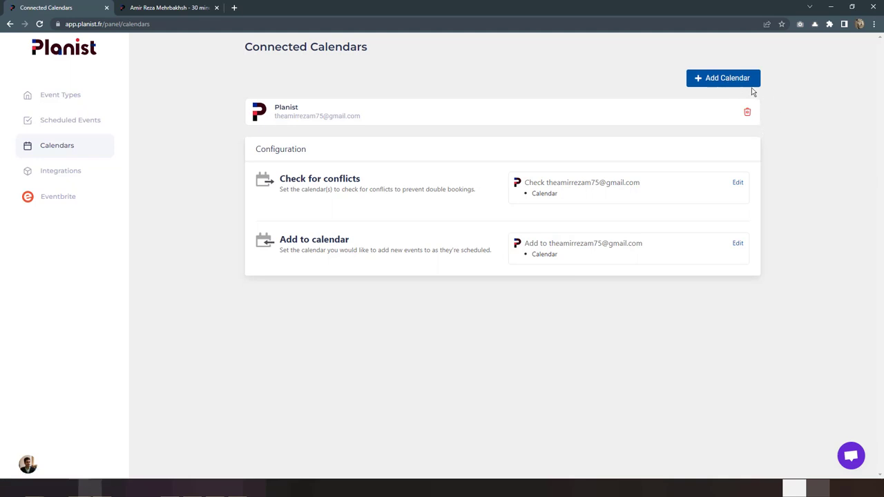
# Step: Add a Google Calendar connection for the Google account and grant Planist calendar access
pyautogui.click(729, 82)
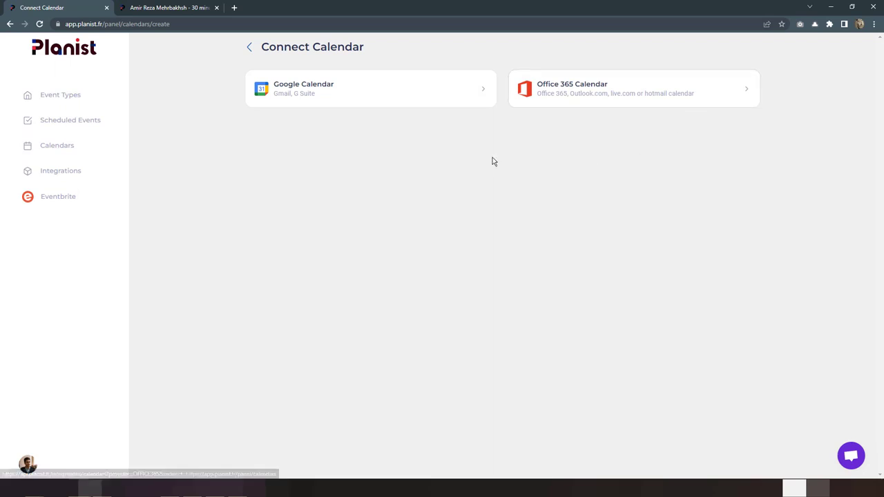
pyautogui.click(357, 92)
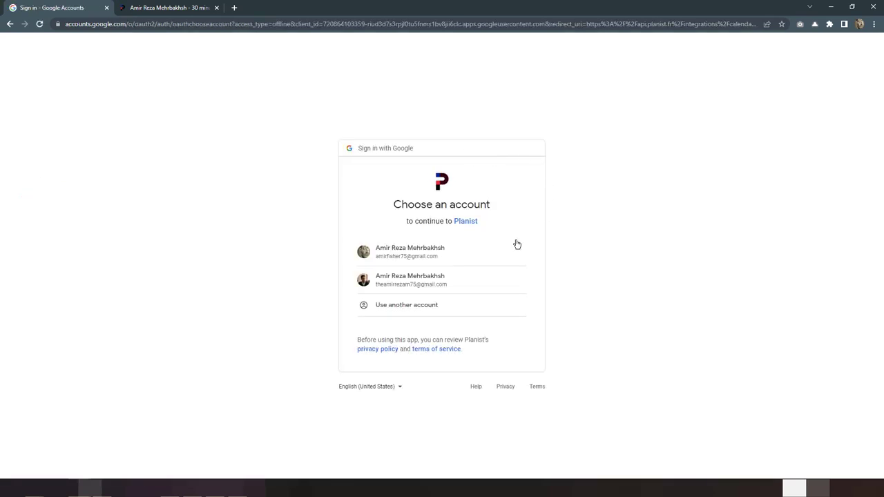
pyautogui.click(483, 254)
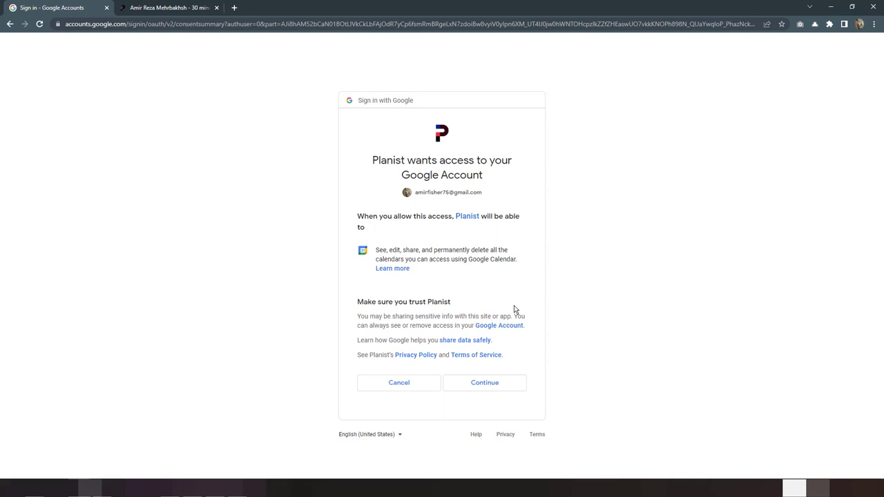
pyautogui.click(487, 382)
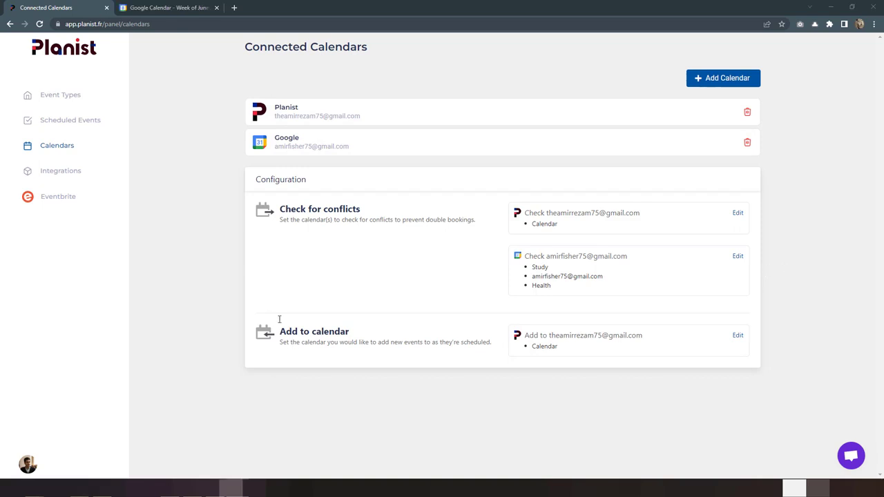
# Step: Compare against the Google Calendar week view, then return to Connected Calendars
pyautogui.click(171, 10)
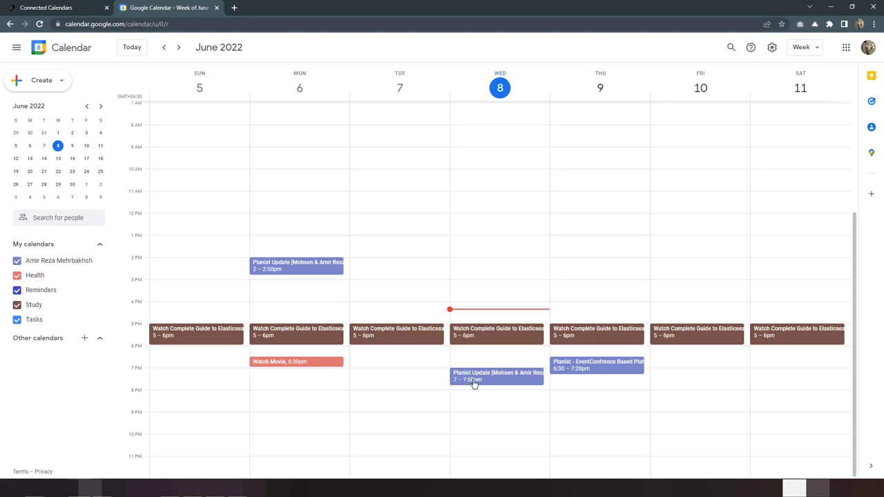
pyautogui.click(60, 9)
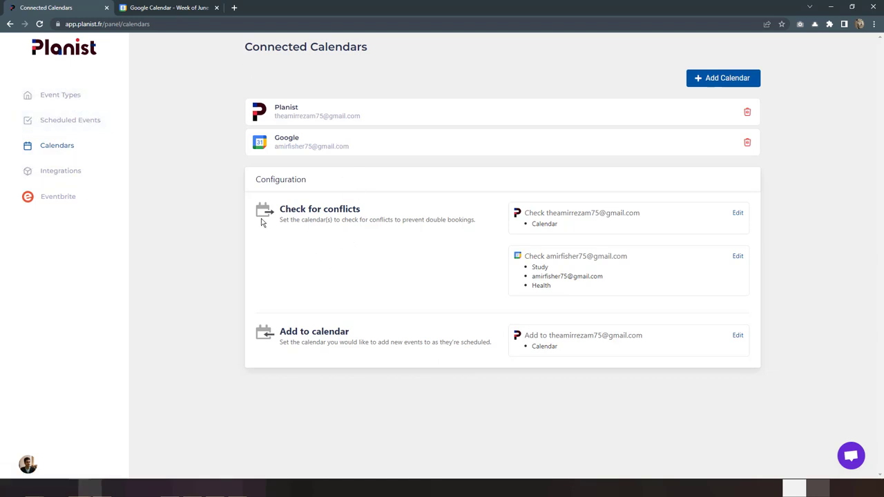
# Step: Switch the 30 minute event type to custom hours with Wednesday ending at 20:00, and save
pyautogui.click(101, 96)
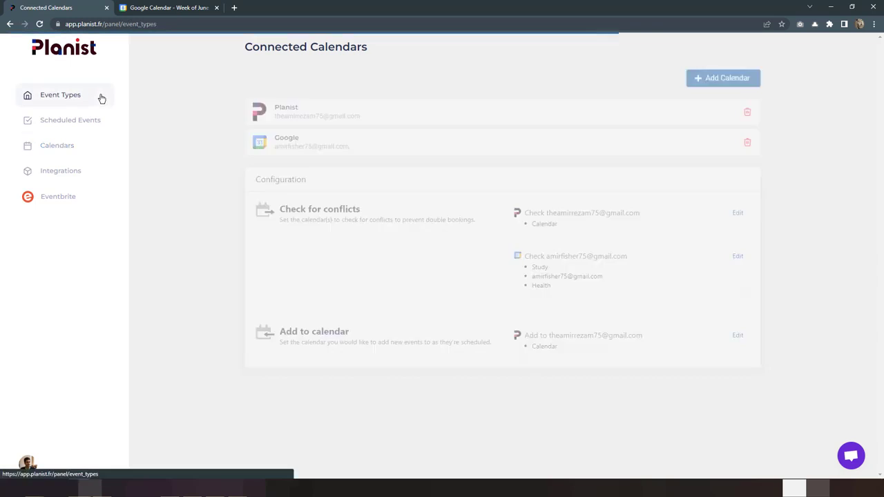
pyautogui.click(300, 128)
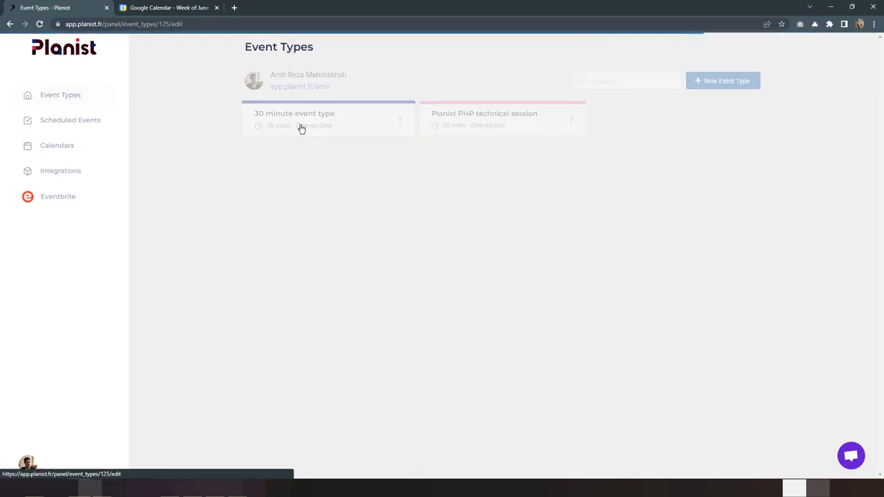
pyautogui.click(323, 130)
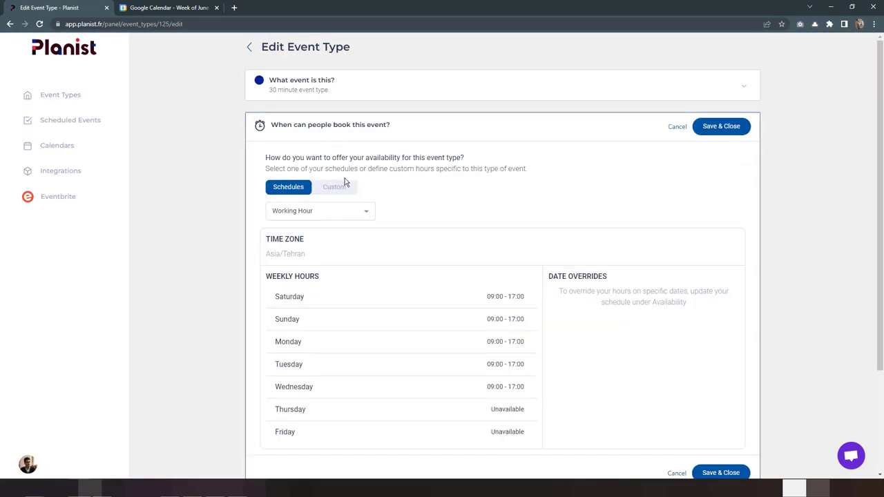
pyautogui.scroll(-1, 457, 252)
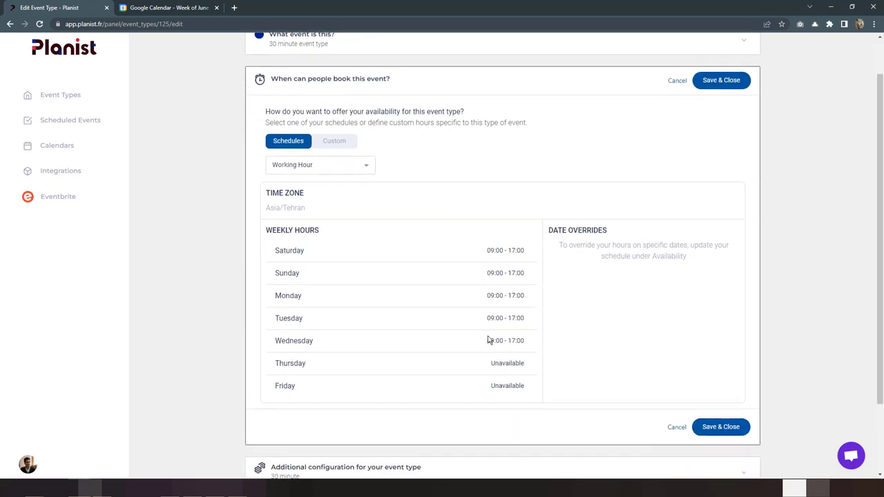
pyautogui.click(333, 141)
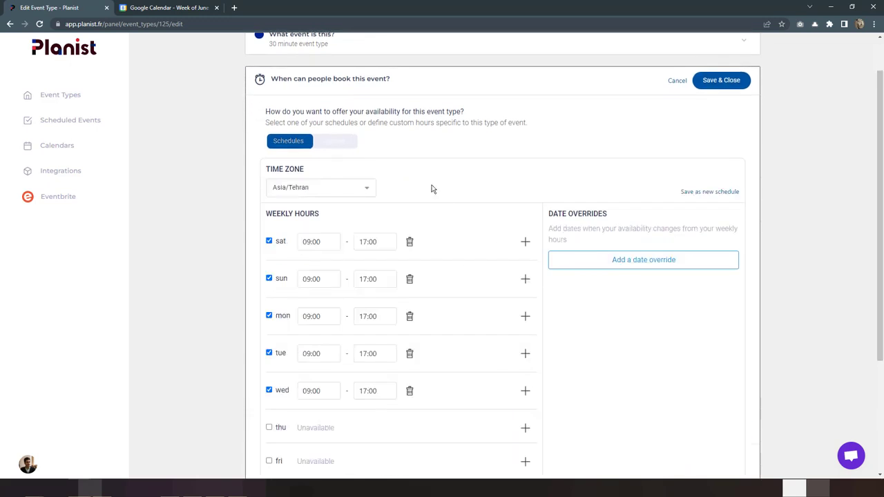
pyautogui.scroll(-2, 456, 235)
pyautogui.scroll(-1, 414, 255)
pyautogui.scroll(1, 361, 249)
pyautogui.click(364, 269)
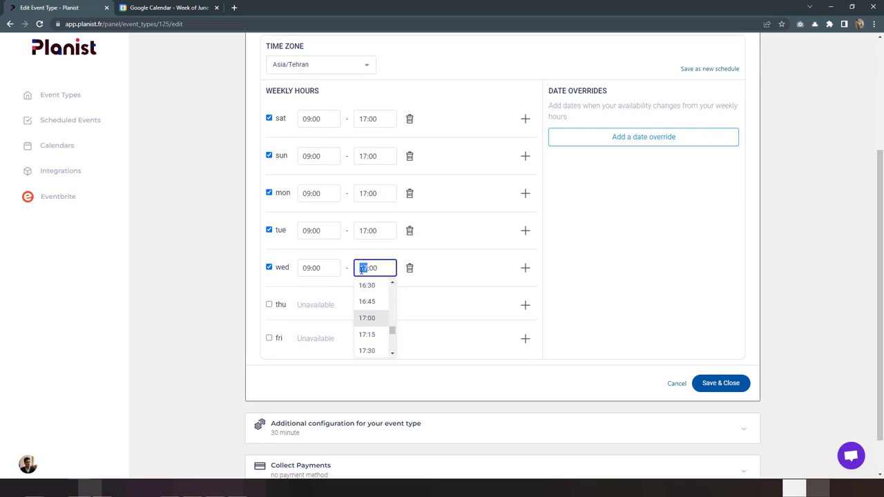
pyautogui.write('20')
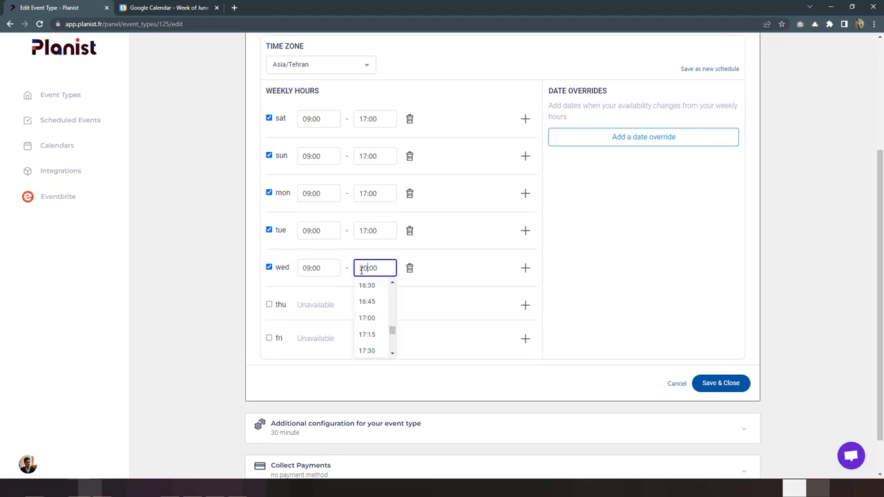
pyautogui.click(716, 385)
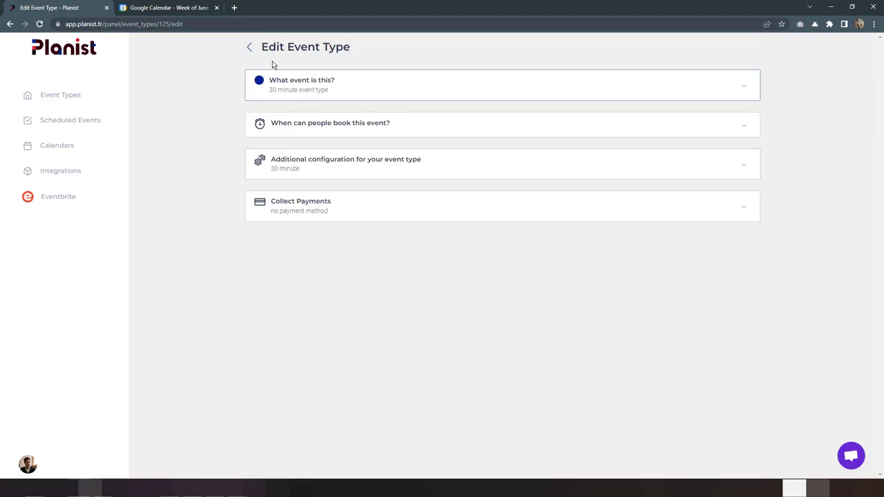
pyautogui.click(105, 96)
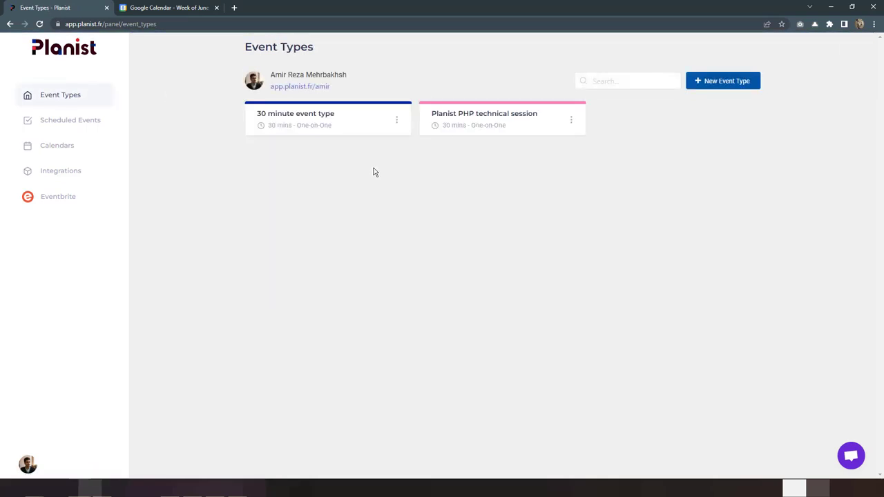
# Step: Open the 30 minute event type's booking link in a new tab and show June 8's time slots
pyautogui.click(397, 121)
pyautogui.click(373, 161)
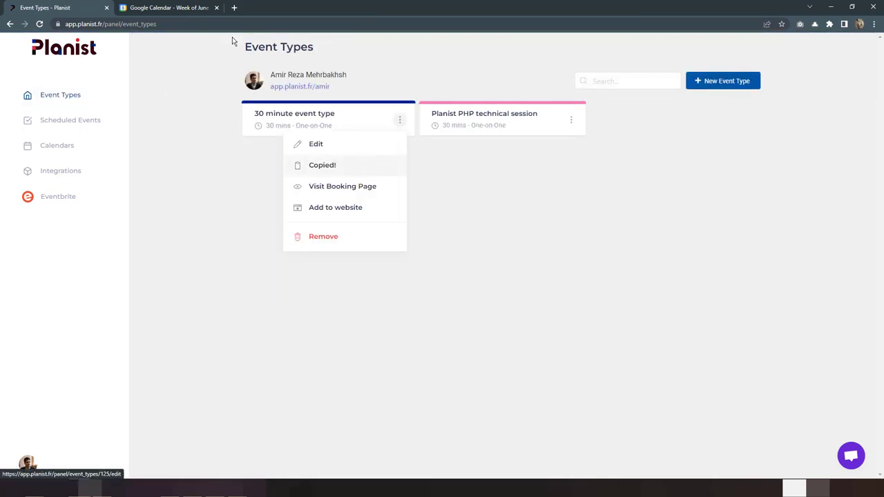
pyautogui.click(235, 7)
pyautogui.hotkey('ctrl', 'v')
pyautogui.press('Return')
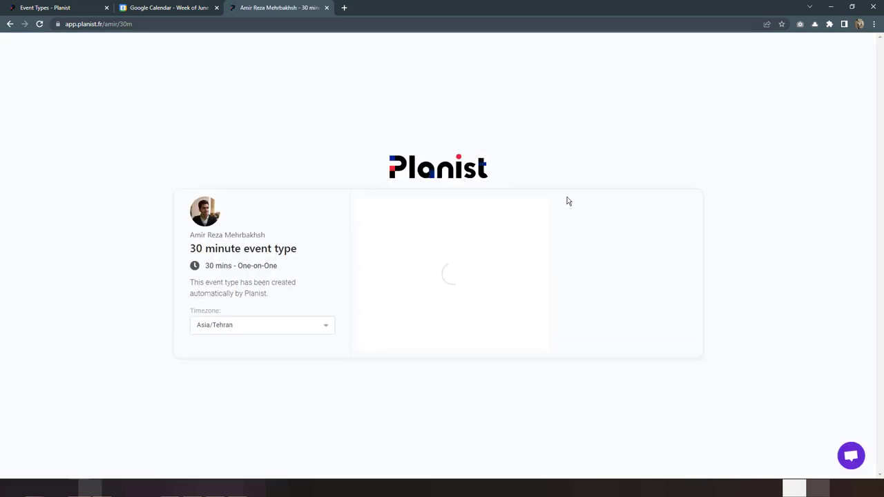
pyautogui.click(447, 268)
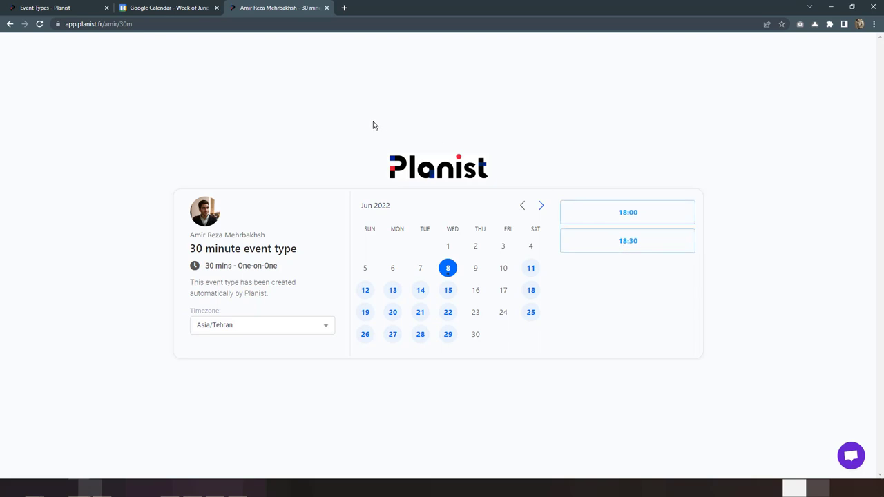
# Step: Compare June 8's open slots against the Google Calendar week view, then go back to Event Types
pyautogui.click(185, 10)
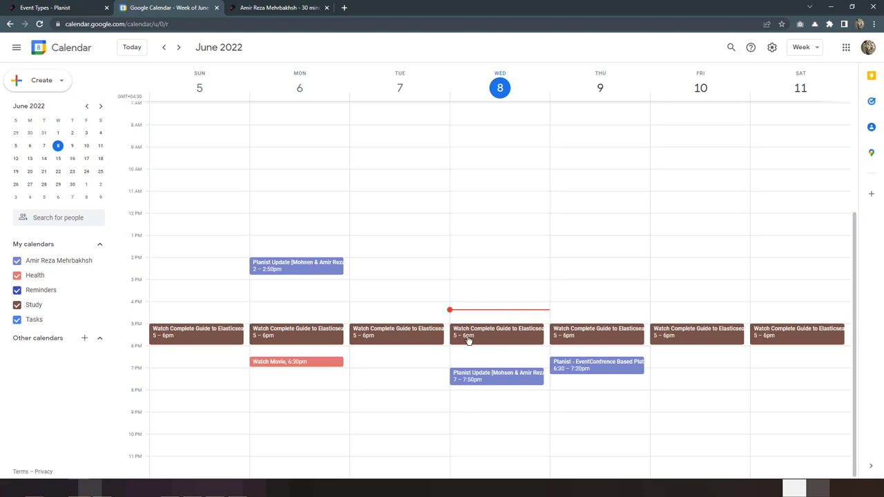
pyautogui.click(291, 5)
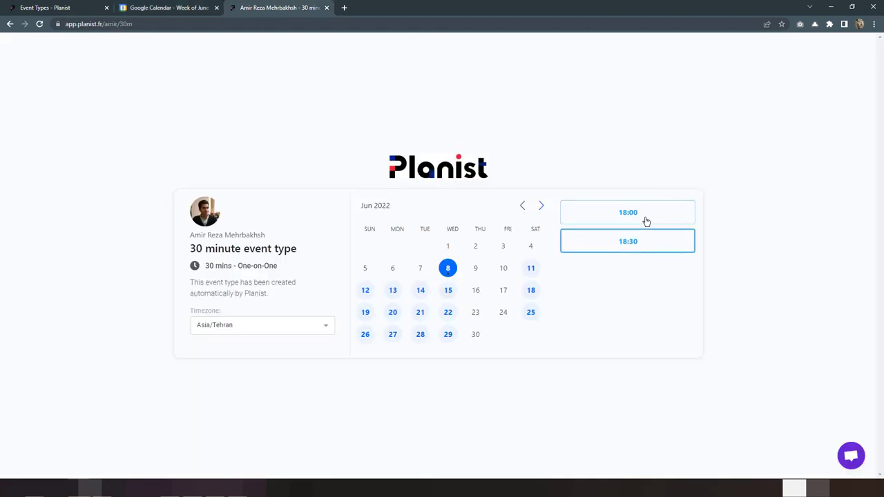
pyautogui.click(154, 5)
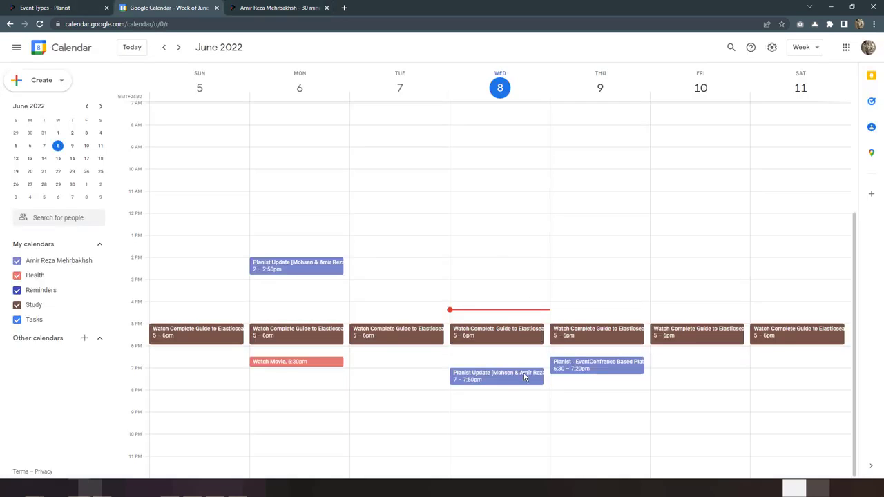
pyautogui.click(279, 12)
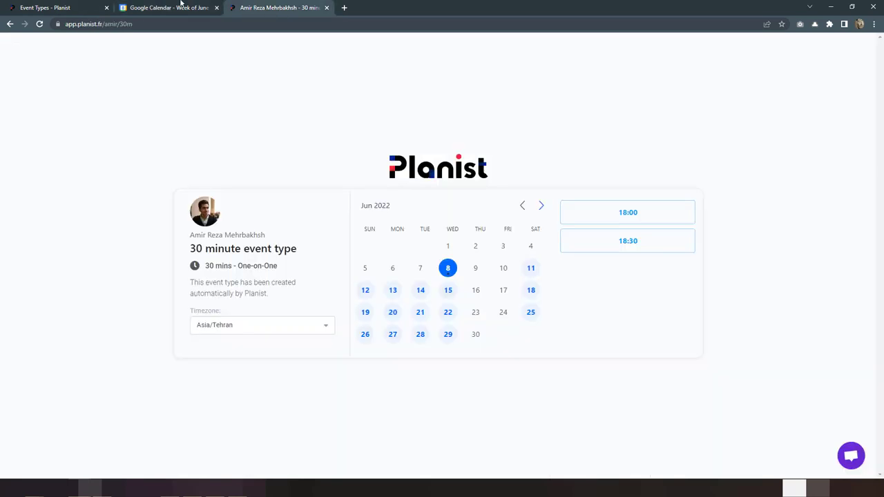
pyautogui.click(179, 7)
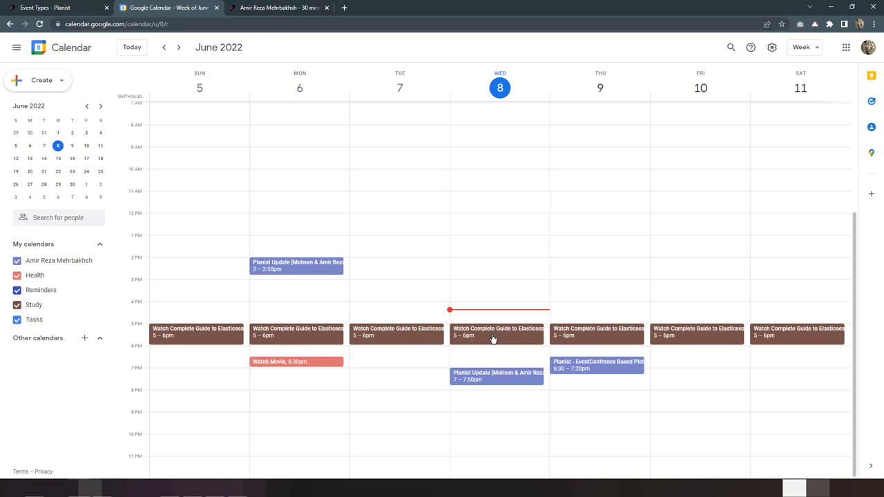
pyautogui.click(24, 5)
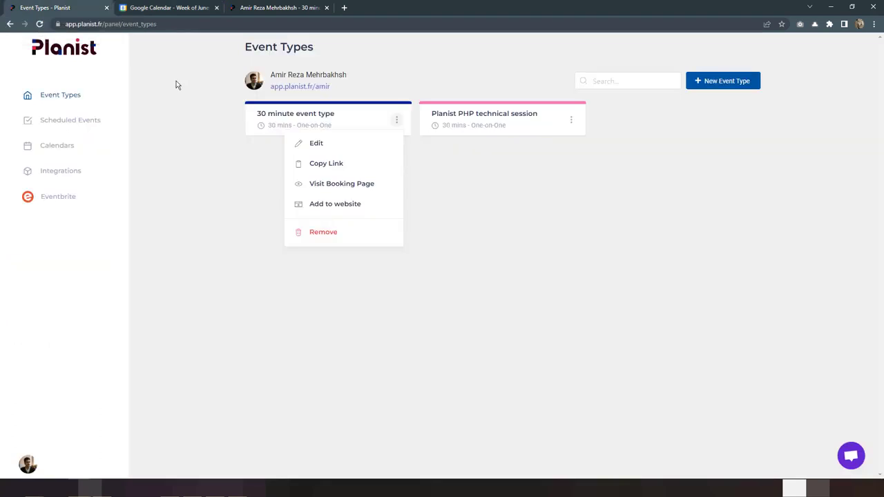
# Step: Untick Study in the Google conflict check so only the main and Health calendars are checked
pyautogui.click(362, 294)
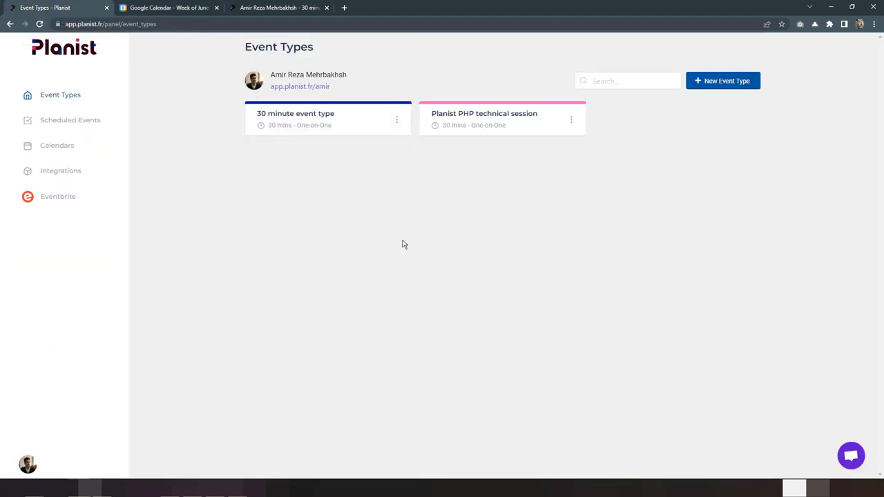
pyautogui.click(72, 144)
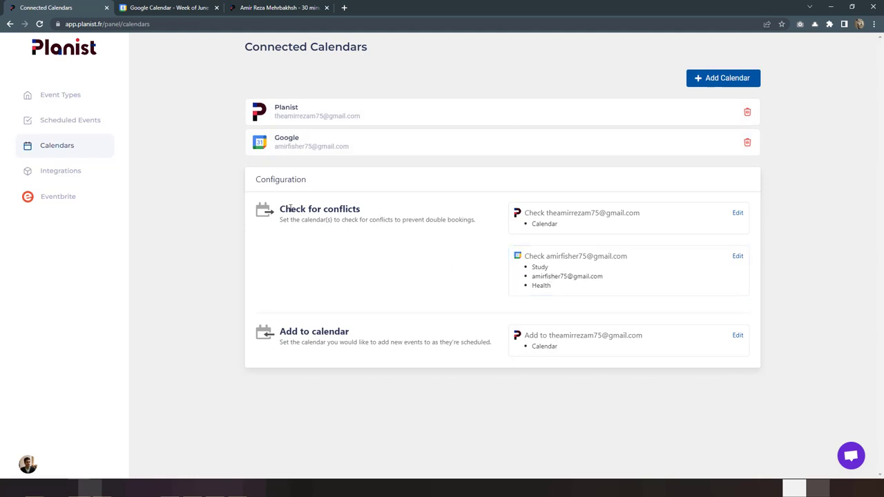
pyautogui.moveTo(279, 209); pyautogui.dragTo(370, 212)
pyautogui.click(568, 279)
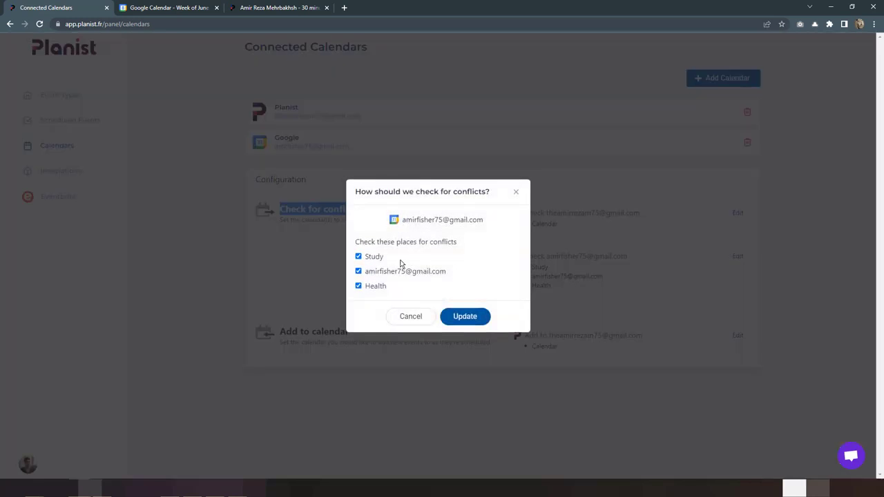
pyautogui.click(374, 258)
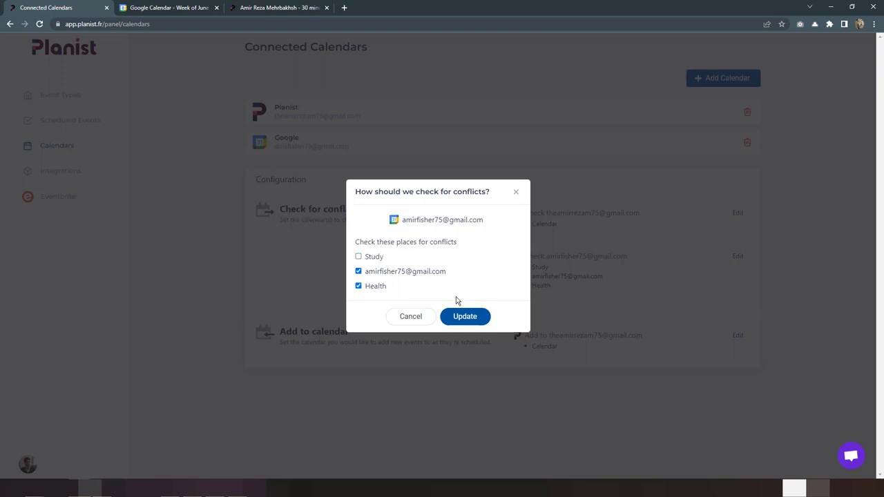
pyautogui.click(464, 318)
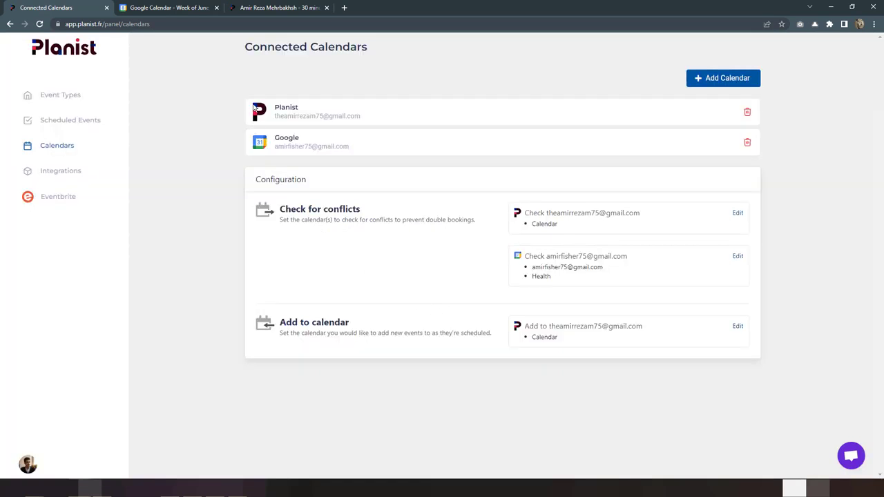
pyautogui.click(275, 7)
# Step: Reload the booking page and pick June 8's newly freed 17:00 slot, then view Google Calendar
pyautogui.click(39, 24)
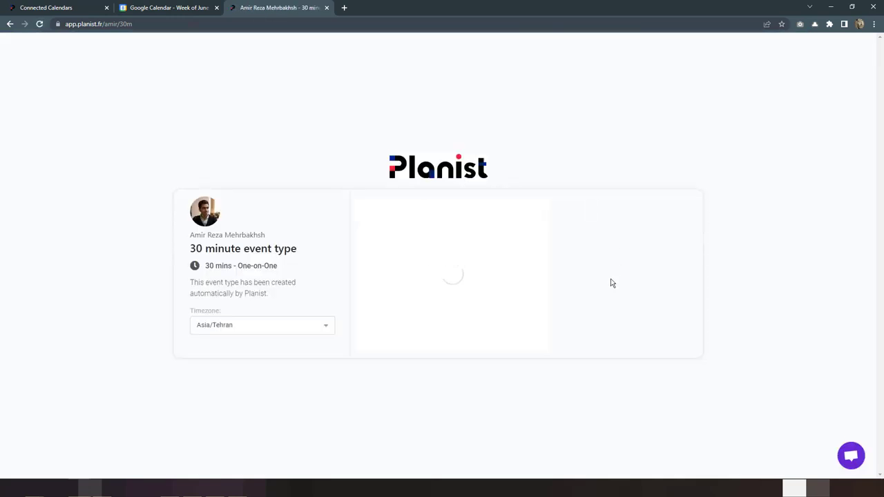
pyautogui.click(446, 271)
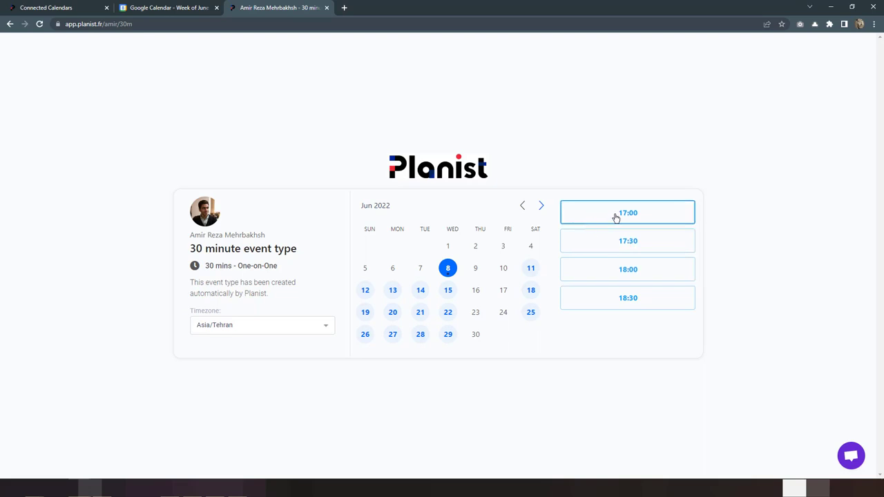
pyautogui.click(615, 219)
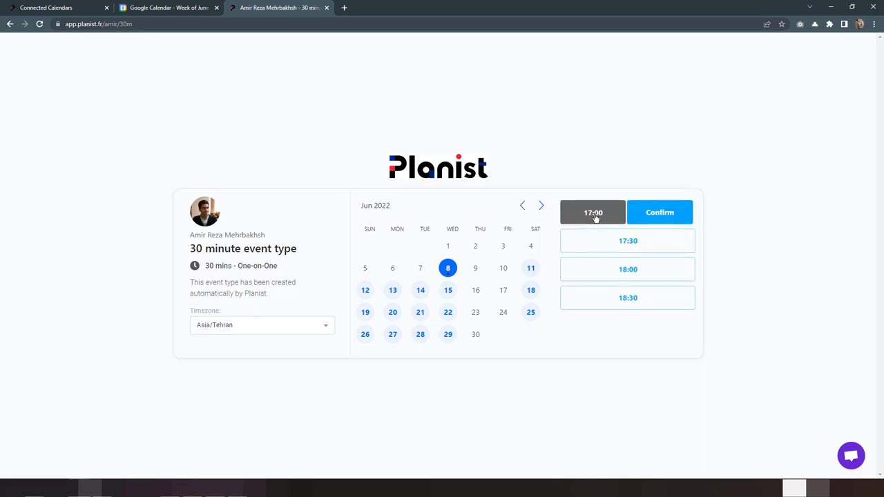
pyautogui.click(170, 11)
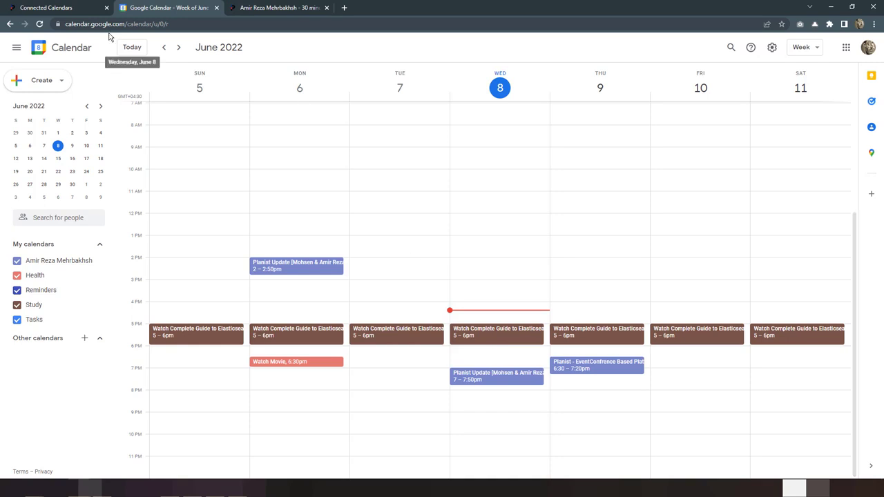
# Step: Set Add to calendar to the Google account's main calendar instead of the Planist calendar
pyautogui.click(55, 9)
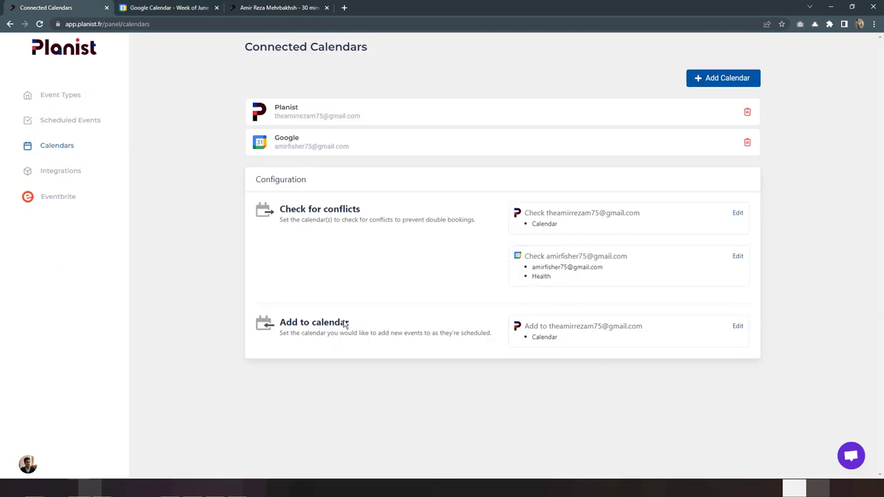
pyautogui.moveTo(279, 325); pyautogui.dragTo(362, 324)
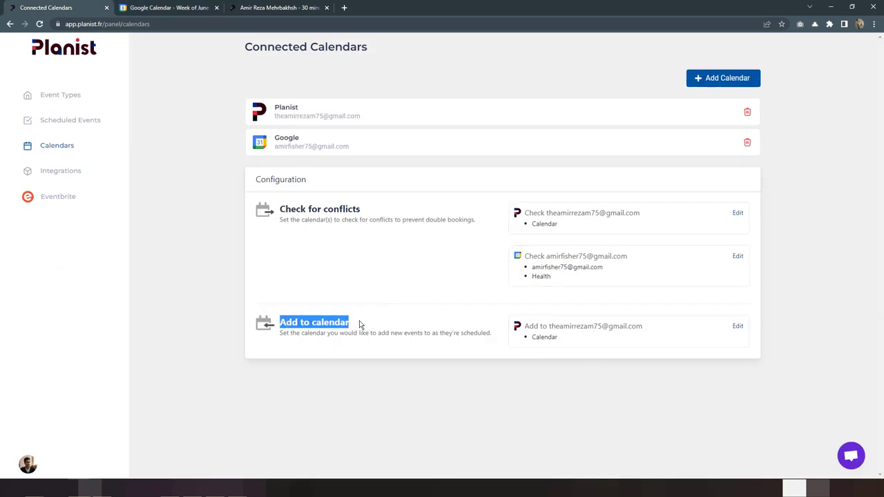
pyautogui.click(369, 324)
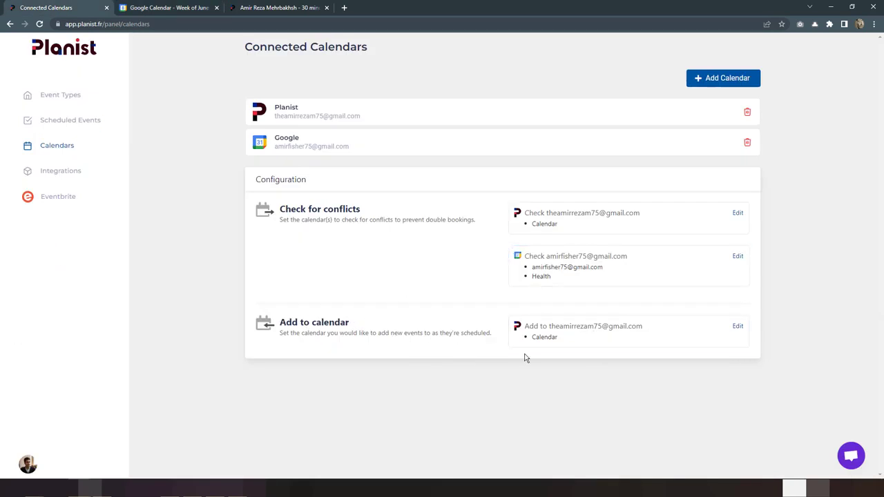
pyautogui.click(563, 329)
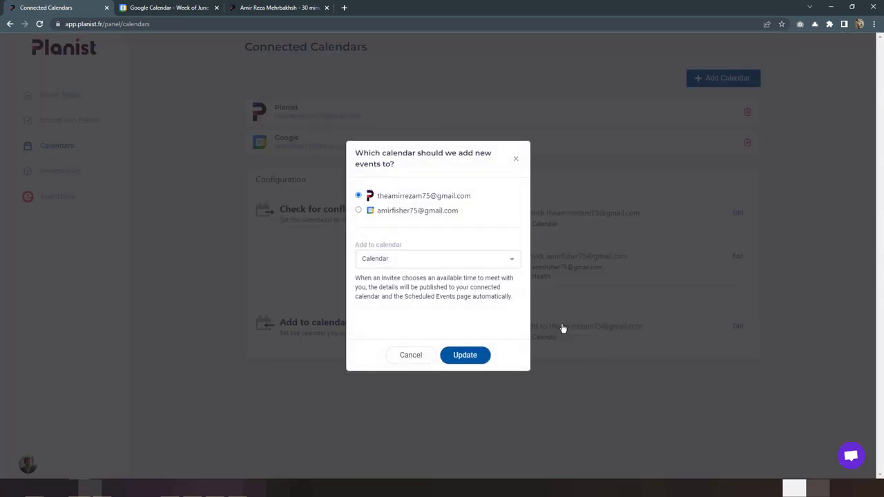
pyautogui.click(421, 211)
pyautogui.click(398, 263)
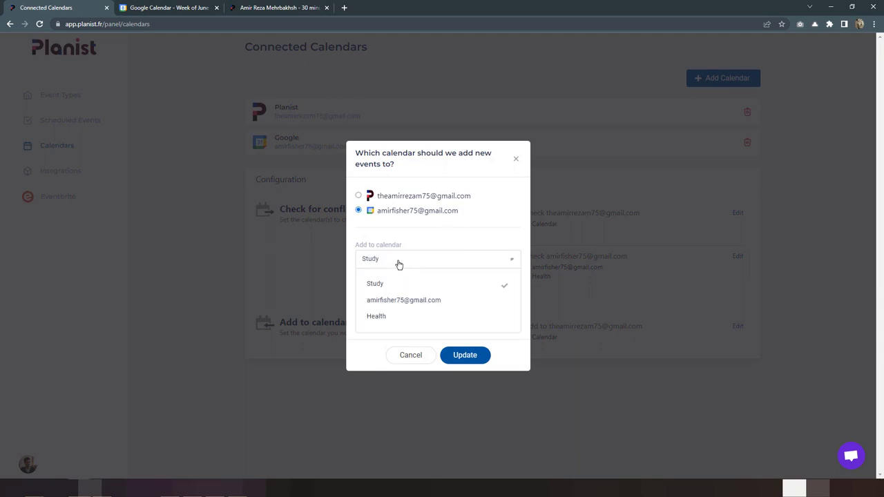
pyautogui.click(376, 302)
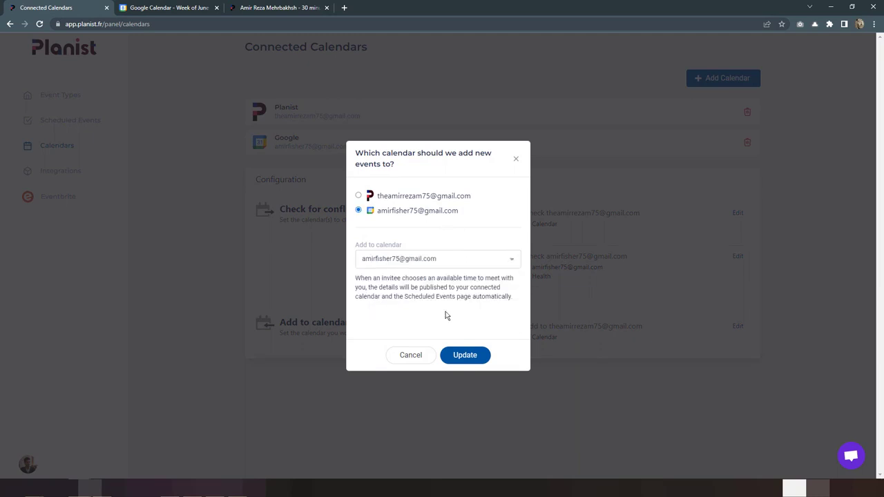
pyautogui.click(466, 354)
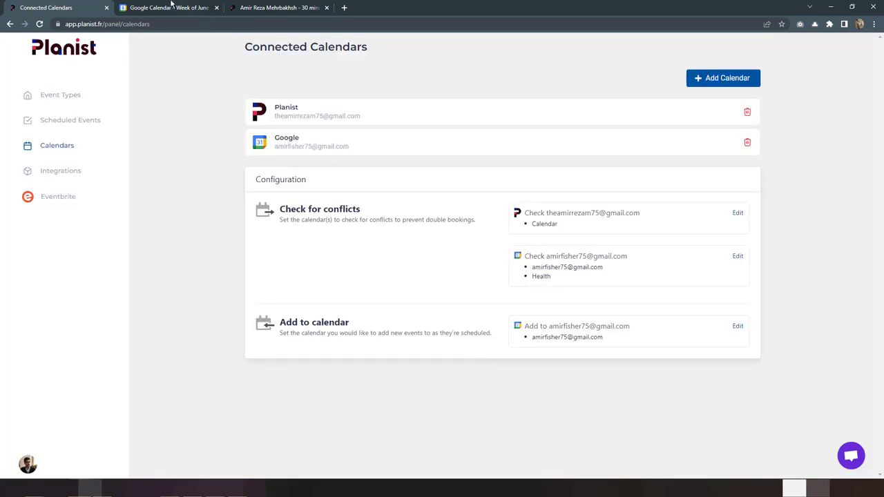
pyautogui.click(260, 8)
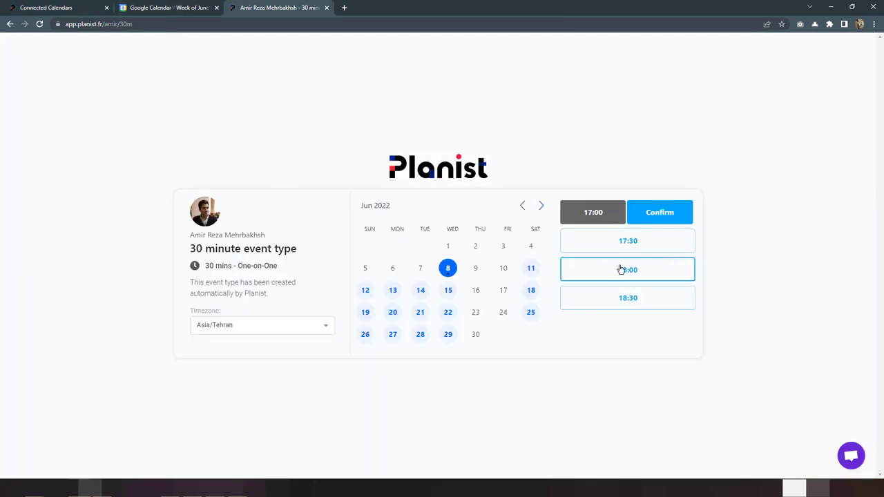
# Step: Confirm the 17:00 slot, enter the invitee's name and e-mail, and schedule the test booking
pyautogui.click(644, 221)
pyautogui.click(456, 217)
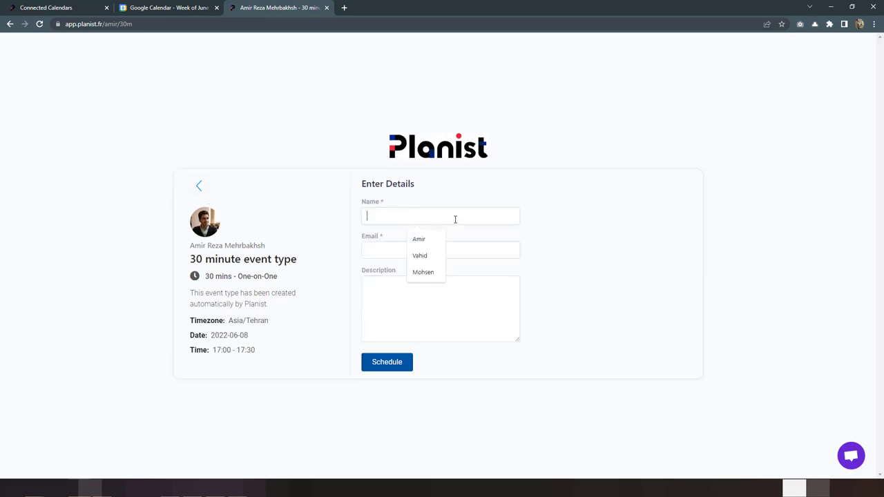
pyautogui.write('Amir')
pyautogui.press('Tab')
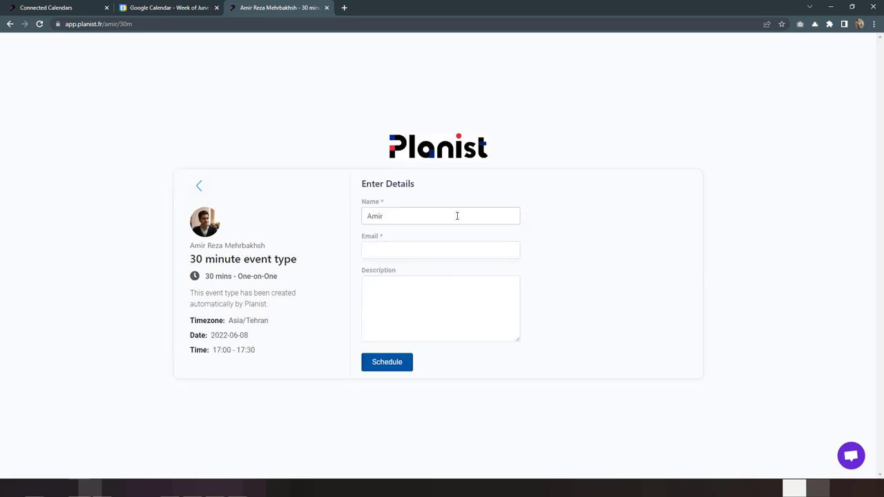
pyautogui.write('amir')
pyautogui.press('Down')
pyautogui.press('Return')
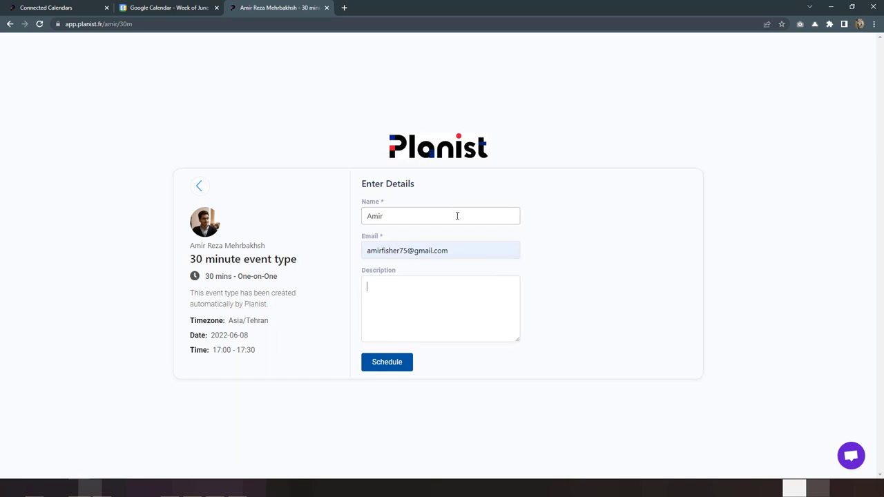
pyautogui.click(378, 362)
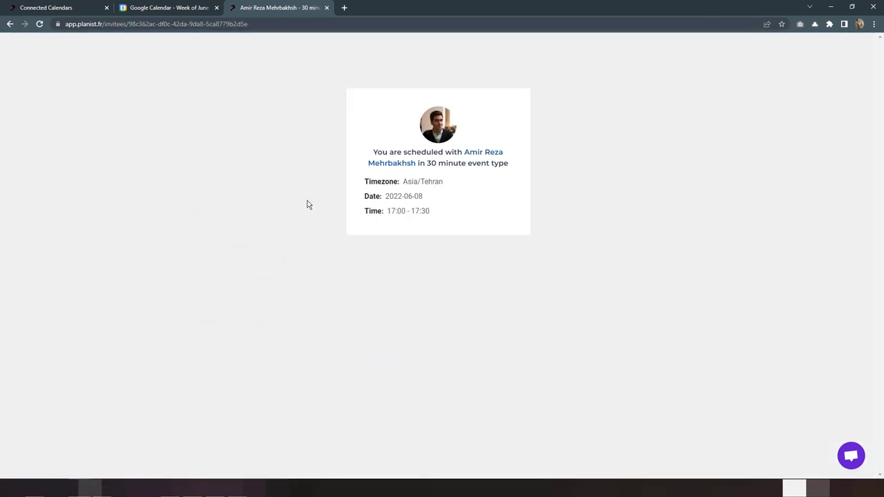
pyautogui.click(176, 6)
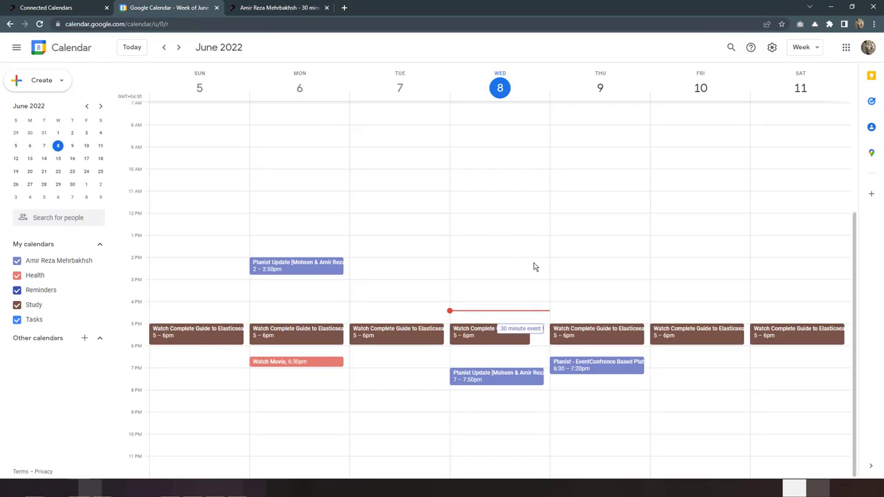
# Step: Open the '30 minute event type' booking on Wednesday, June 8, 5:00–5:30pm to see its details
pyautogui.click(513, 331)
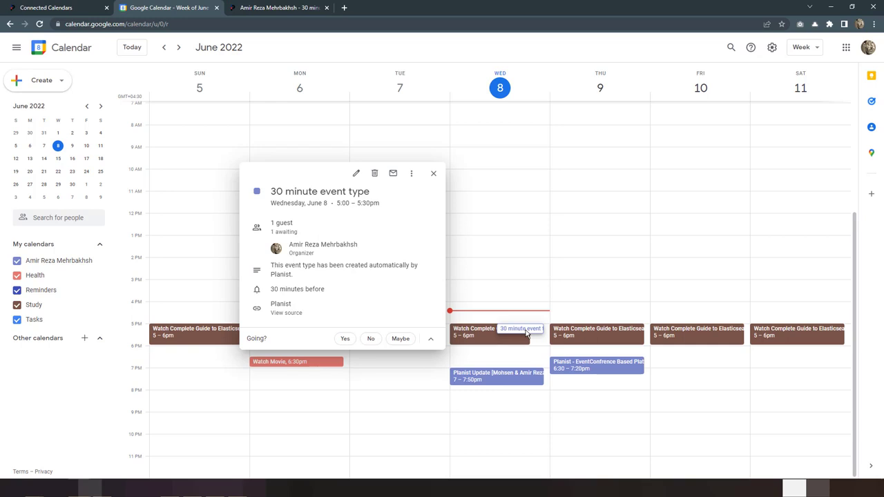